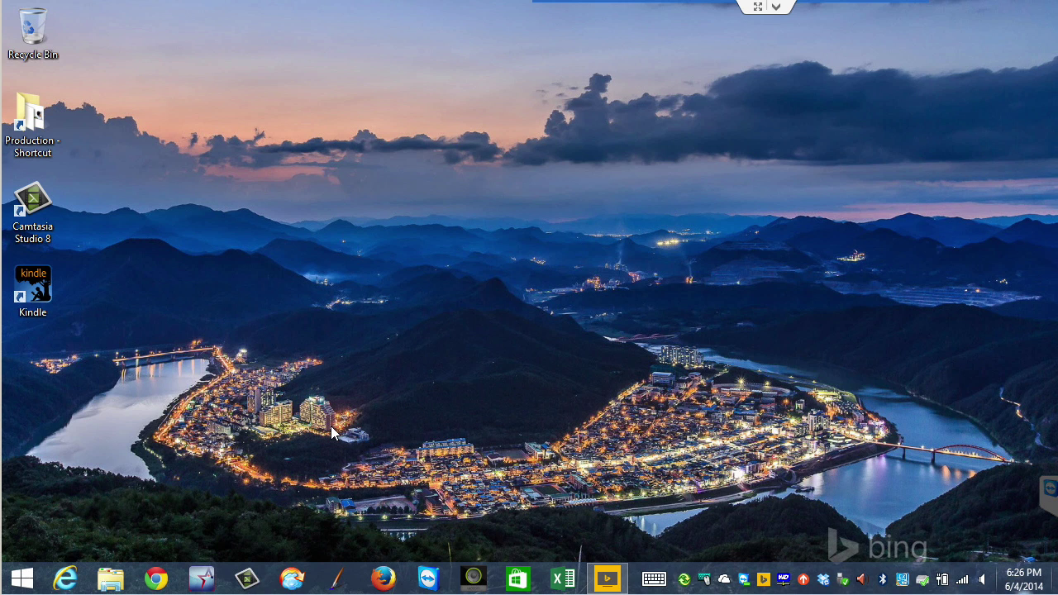
Search for perfmon from the Windows 8.1 Start screen and launch Performance Monitor.
{"action": "left_click", "coordinate": [22, 579]}
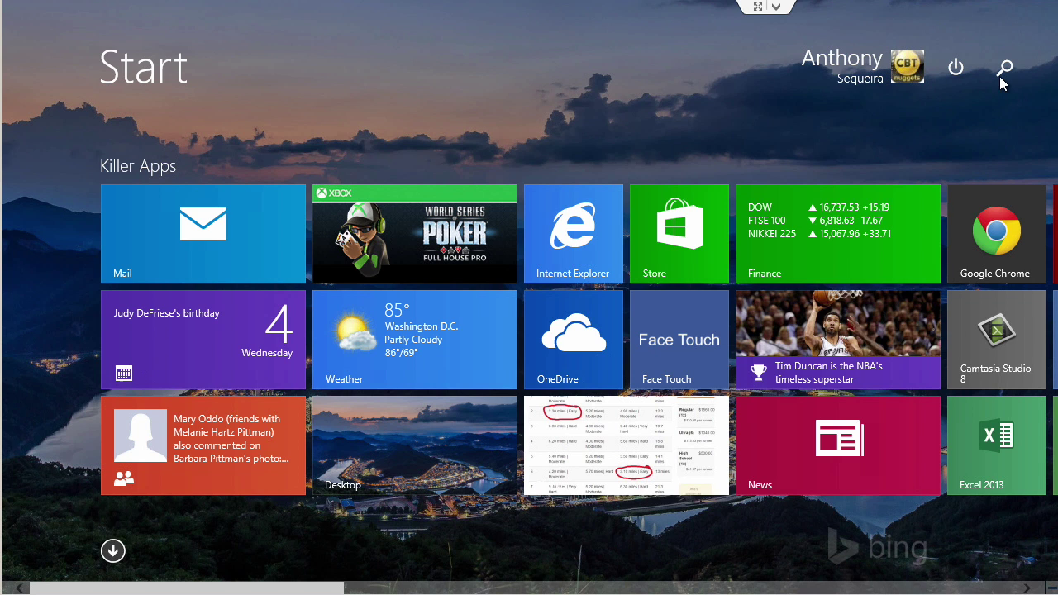
{"action": "left_click", "coordinate": [1003, 73]}
{"action": "type", "text": "p"}
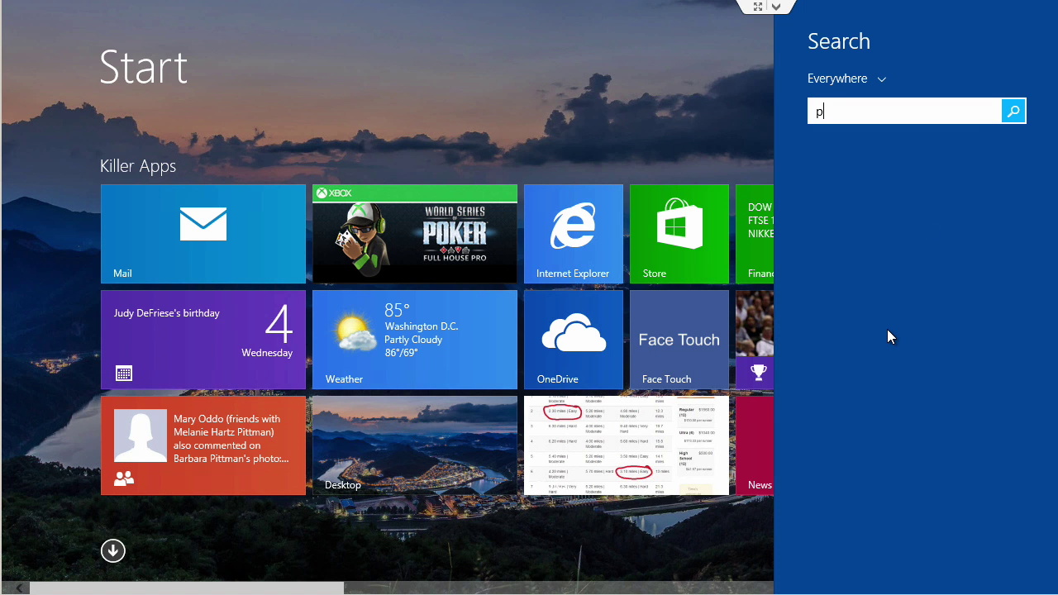
{"action": "type", "text": "erfmo"}
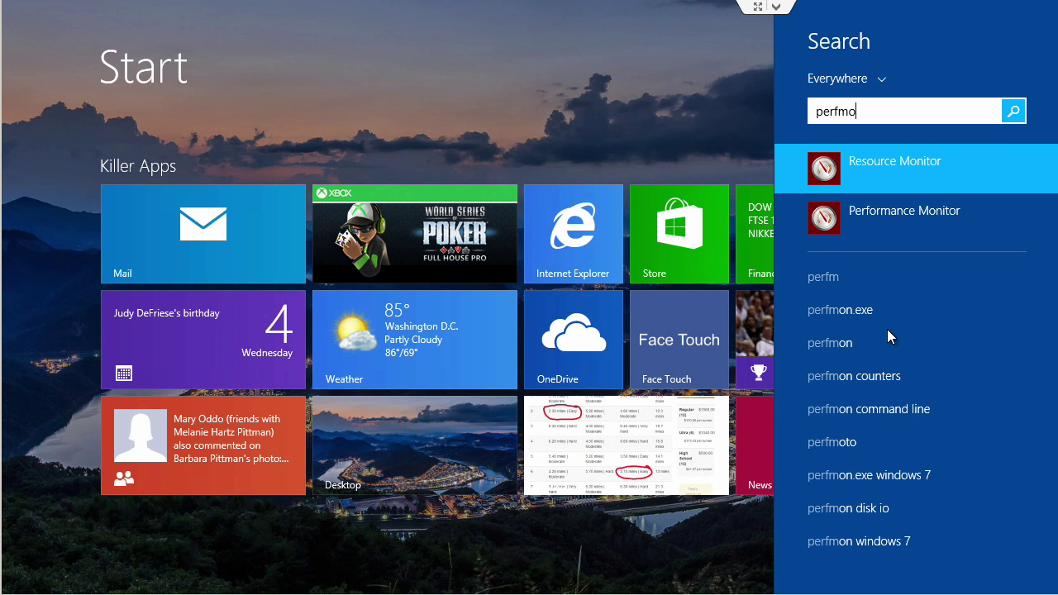
{"action": "type", "text": "n.exe"}
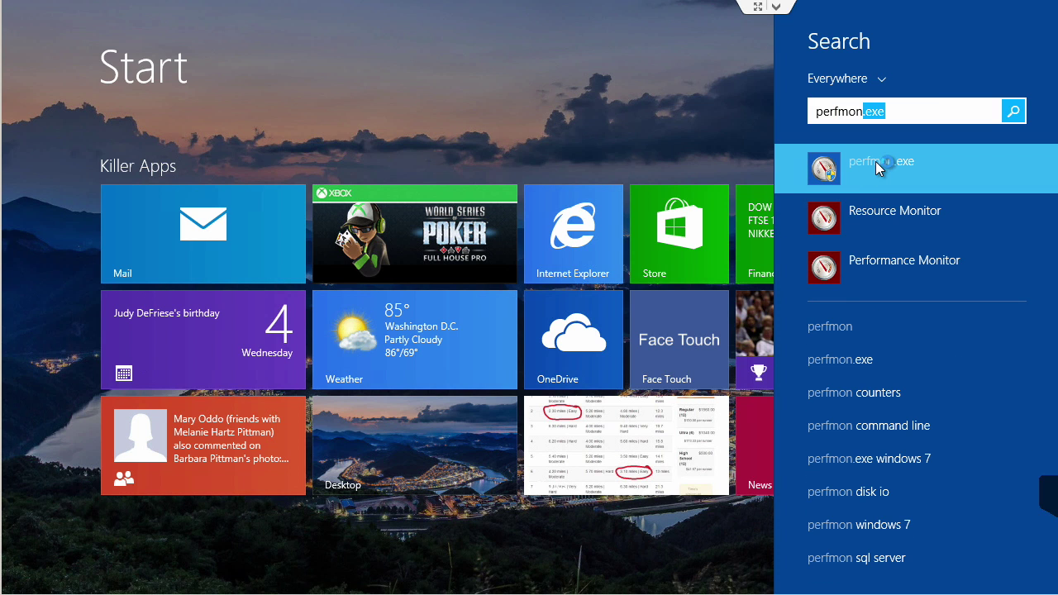
{"action": "left_click", "coordinate": [876, 161]}
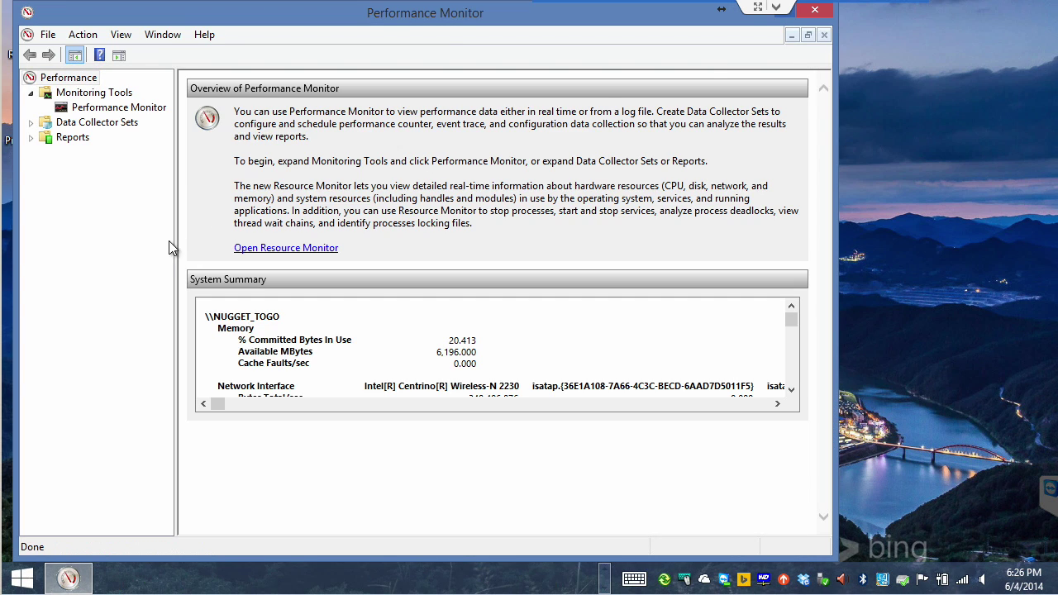
Maximize Performance Monitor, show its live graph, and remove the default % Processor Time counter.
{"action": "left_click_drag", "start_coordinate": [171, 241], "coordinate": [253, 238]}
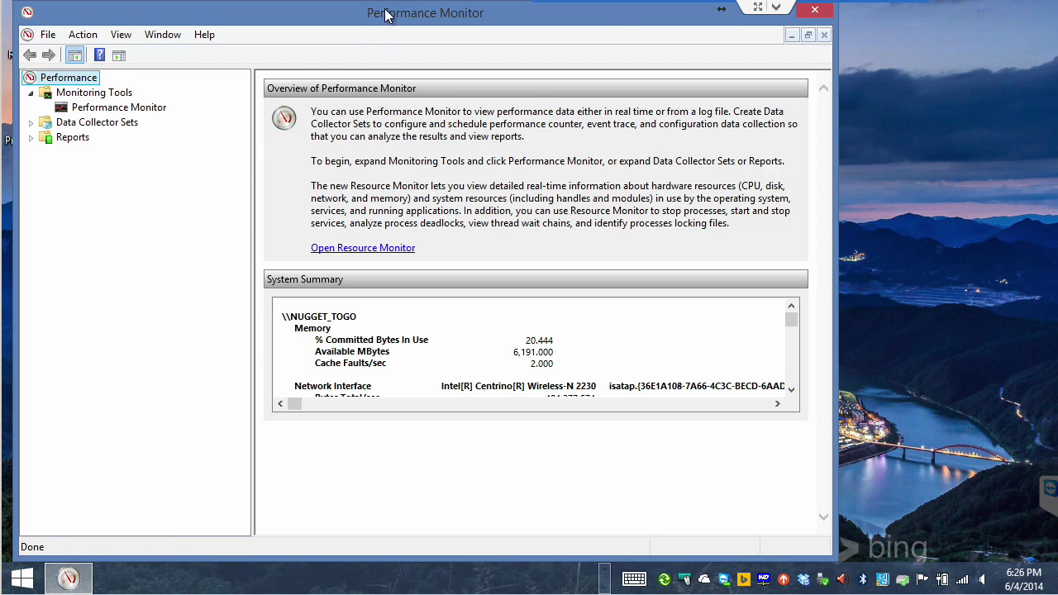
{"action": "double_click", "coordinate": [386, 14]}
{"action": "left_click", "coordinate": [113, 101]}
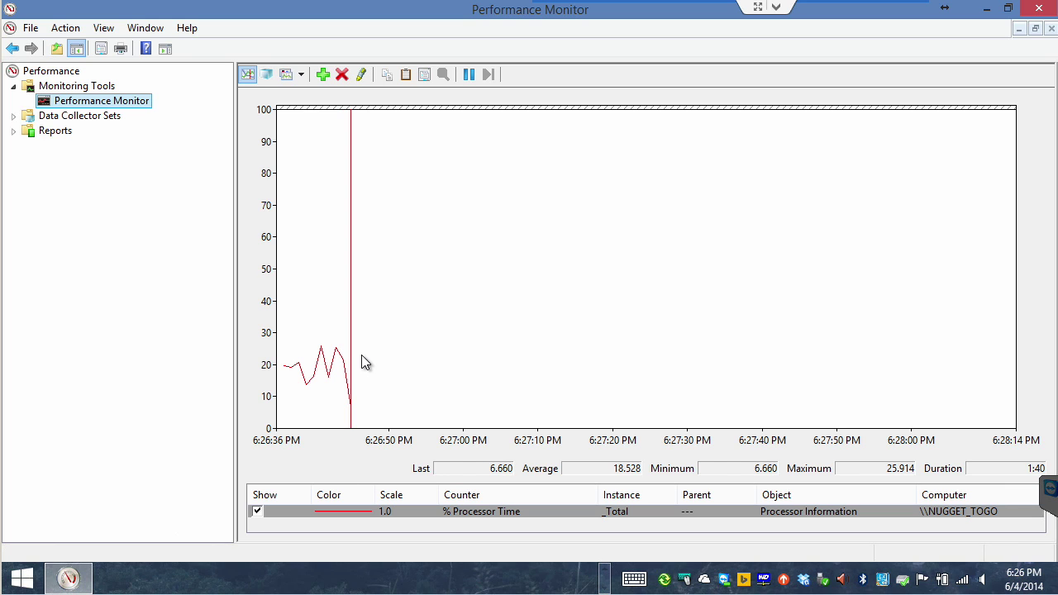
{"action": "left_click", "coordinate": [345, 75]}
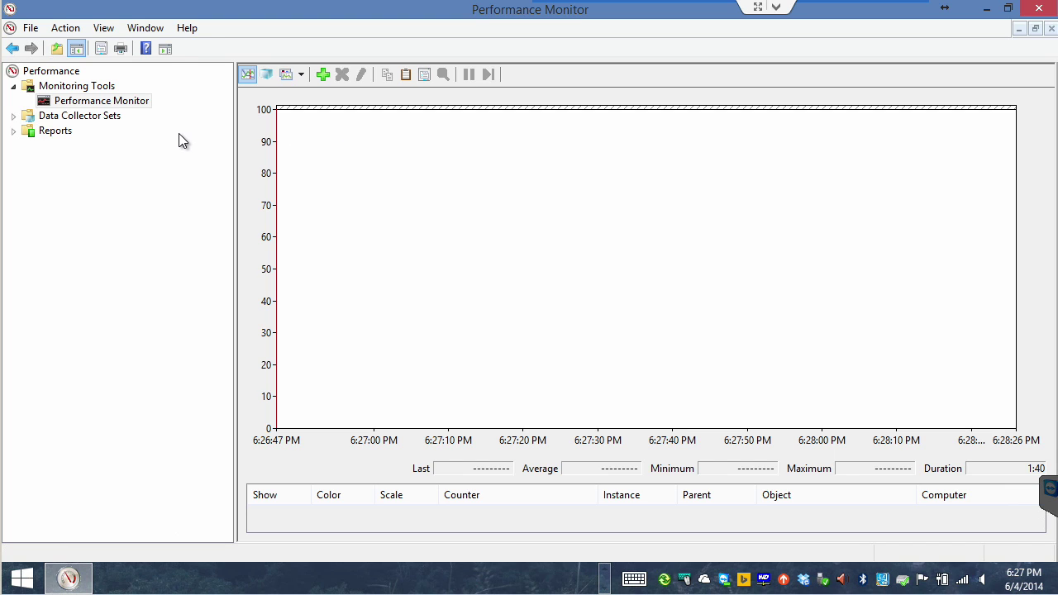
Expand Data Collector Sets to show the User Defined collector sets.
{"action": "left_click", "coordinate": [68, 122]}
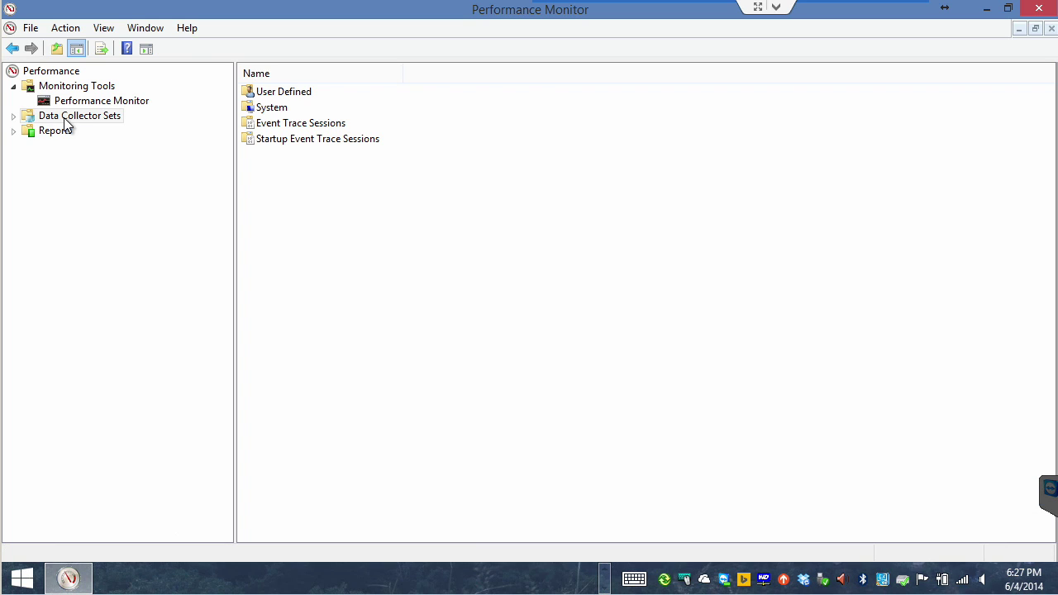
{"action": "left_click", "coordinate": [14, 115]}
{"action": "left_click", "coordinate": [88, 134]}
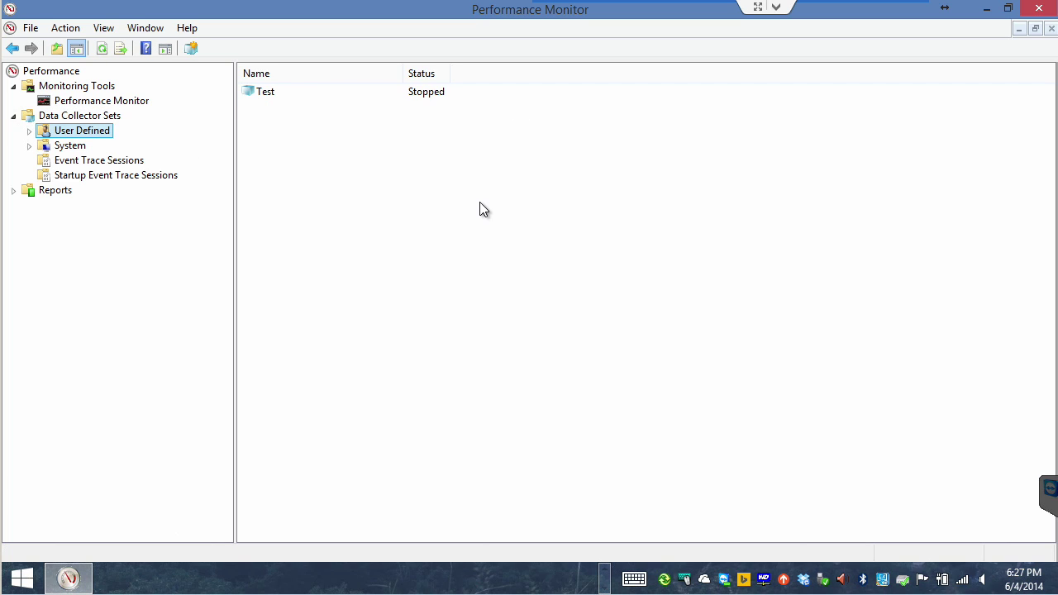
Begin a new User Defined collector set named 'Percent User Time' with Create manually (Advanced).
{"action": "right_click", "coordinate": [100, 132]}
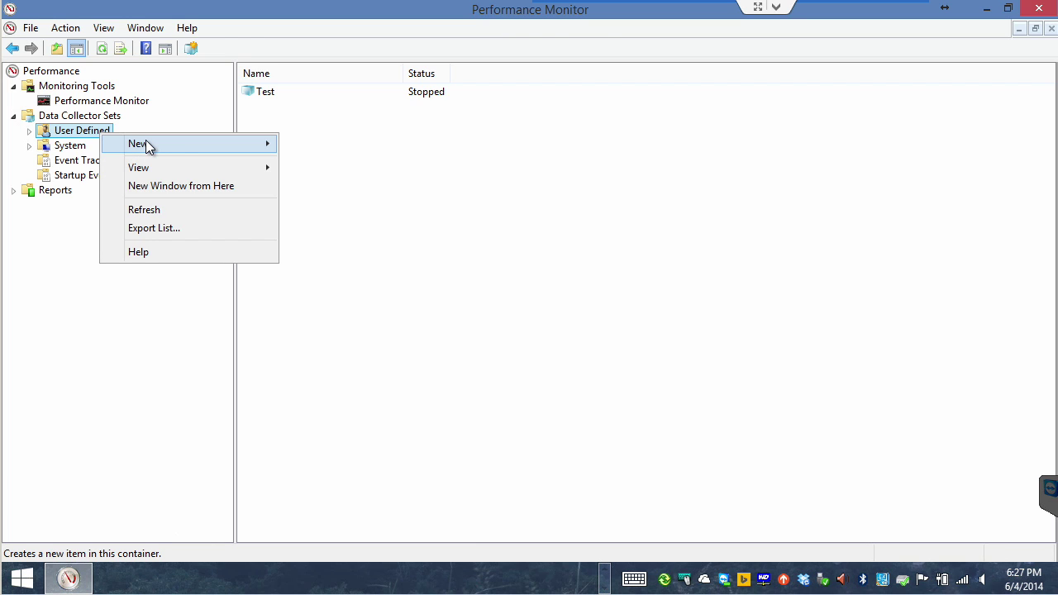
{"action": "mouse_move", "coordinate": [147, 146]}
{"action": "left_click", "coordinate": [348, 144]}
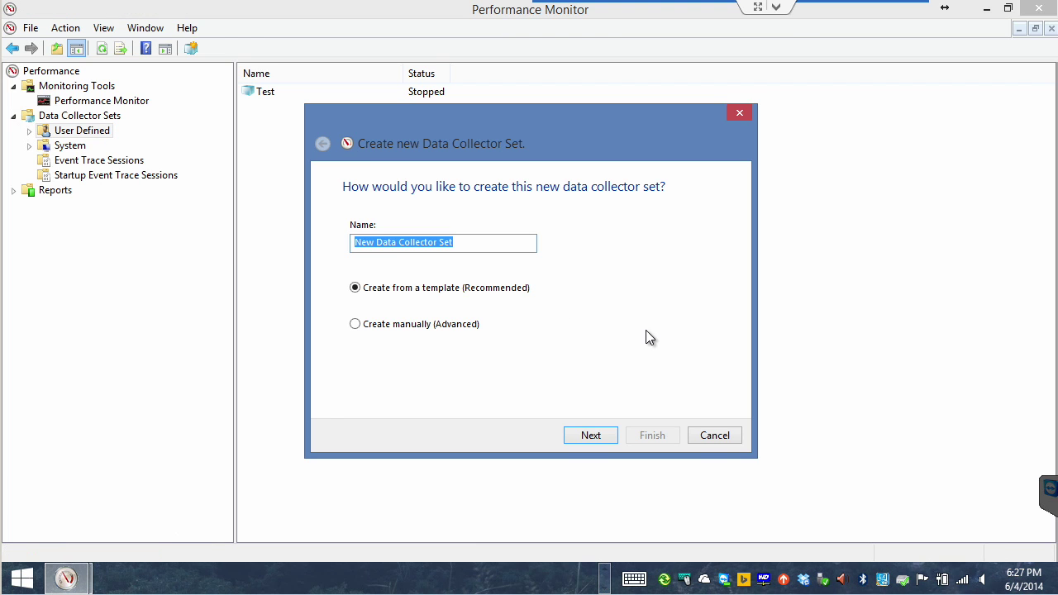
{"action": "type", "text": "Pe"}
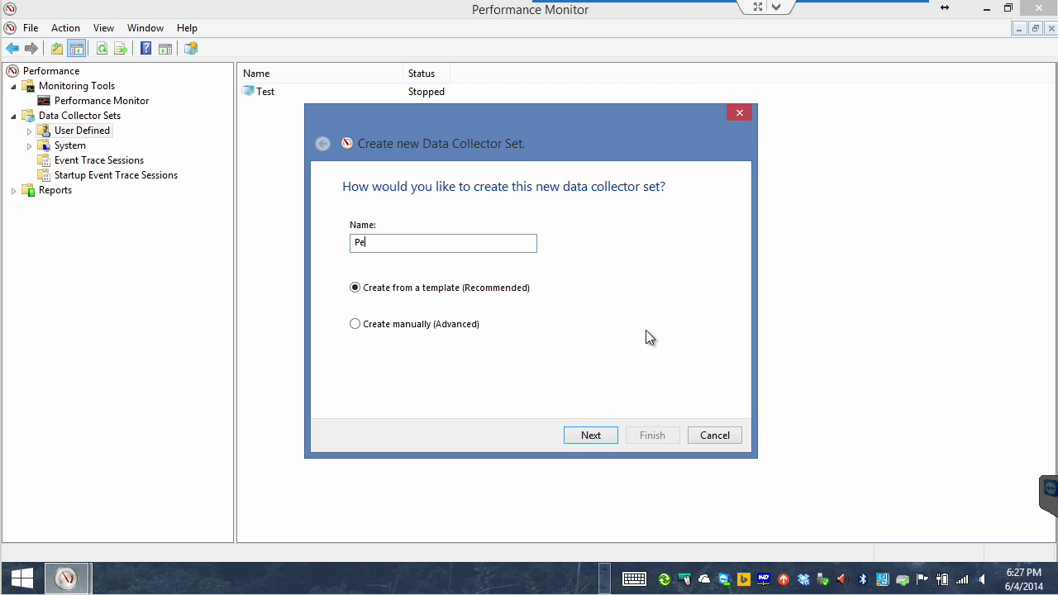
{"action": "type", "text": "rcent User Time"}
{"action": "left_click", "coordinate": [357, 325]}
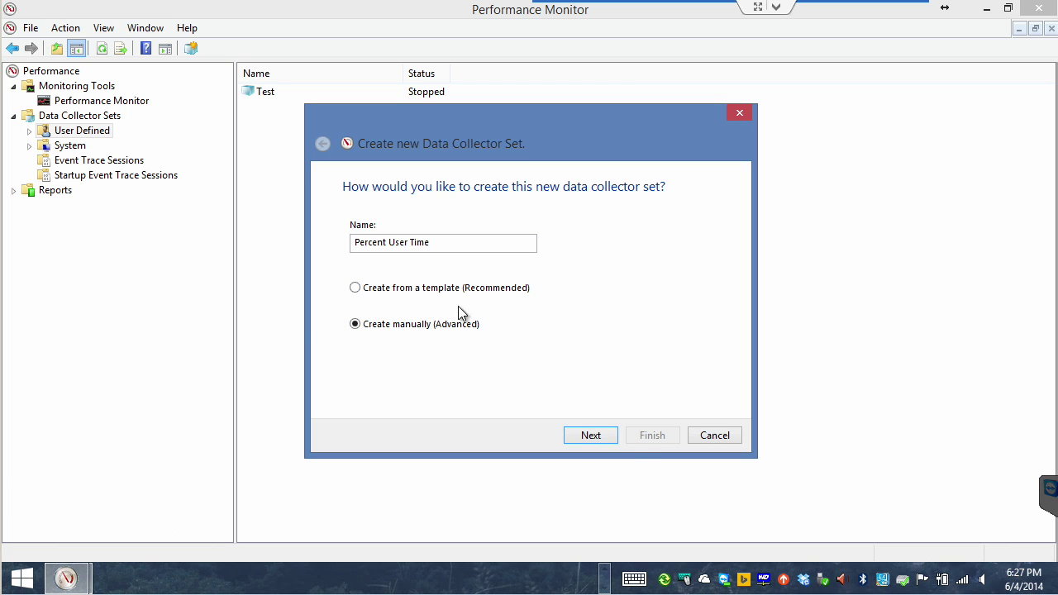
Dismiss the Bing toolbar and Intel crash pop-ups, then tick Performance counter as the logged data.
{"action": "left_click", "coordinate": [591, 436]}
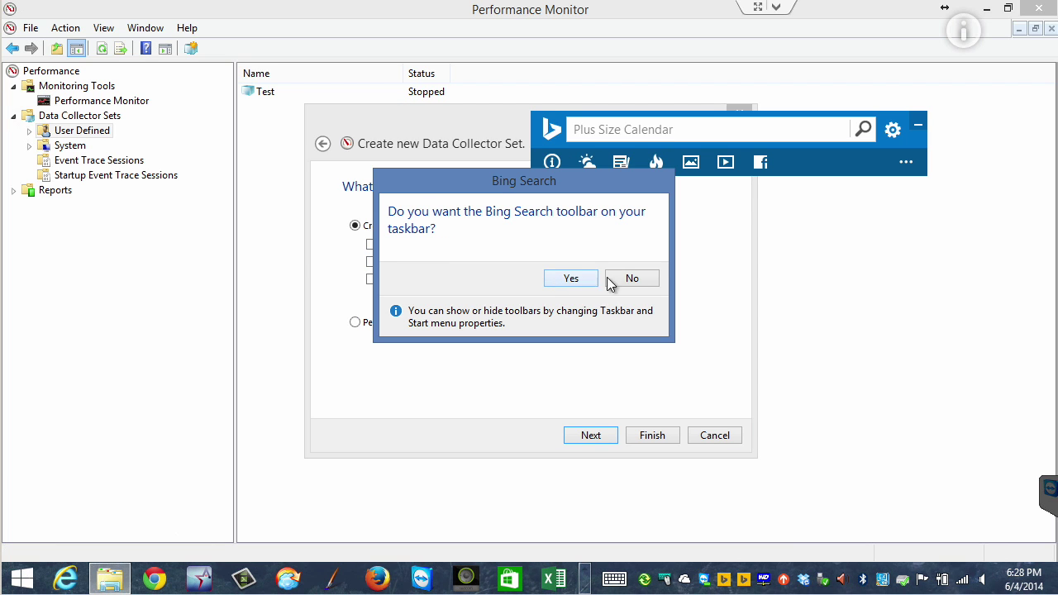
{"action": "left_click", "coordinate": [634, 278]}
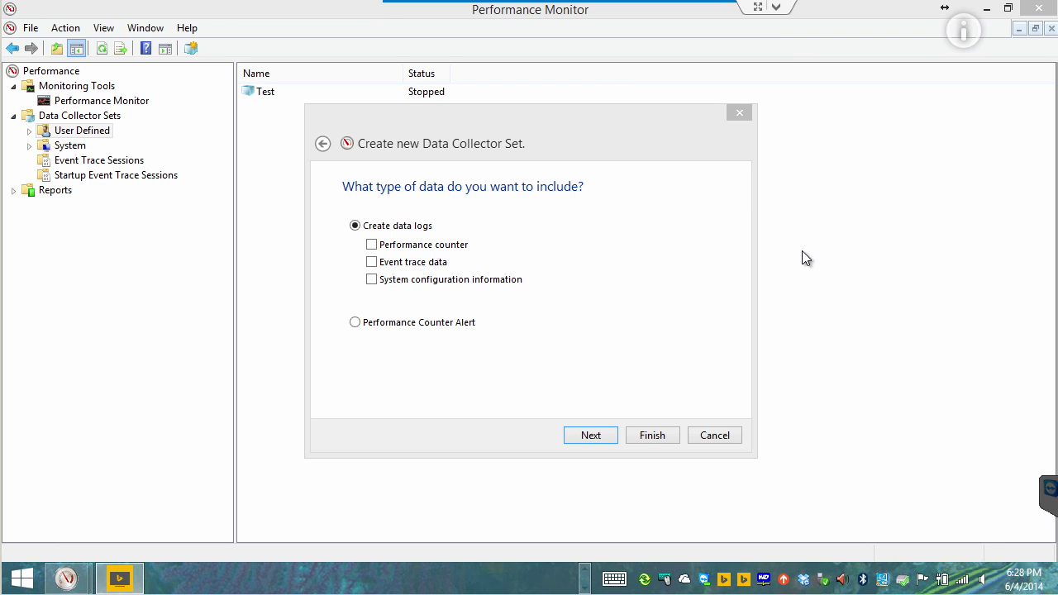
{"action": "left_click", "coordinate": [672, 222]}
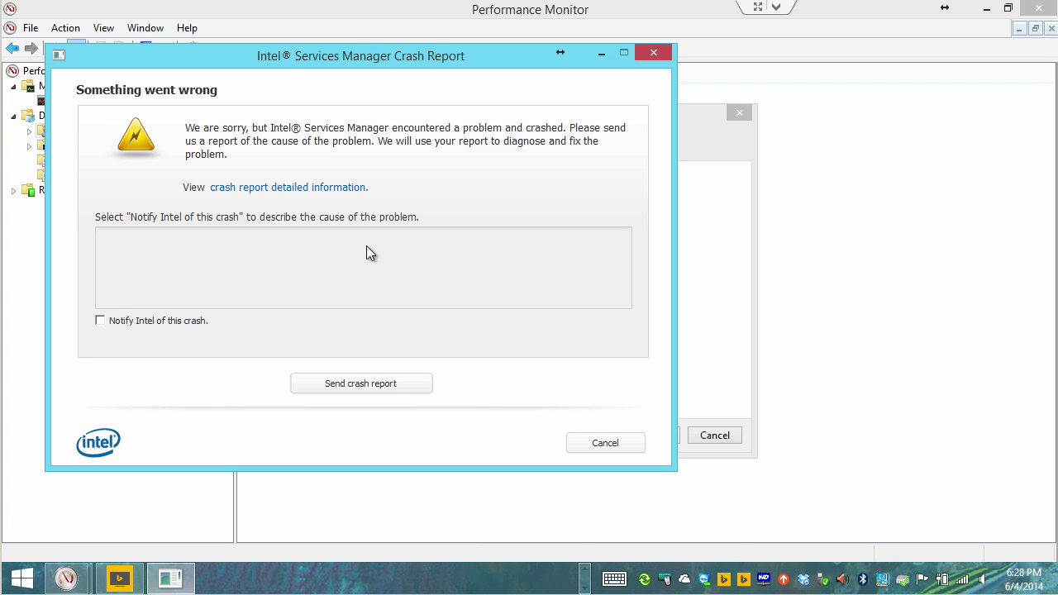
{"action": "left_click", "coordinate": [604, 443]}
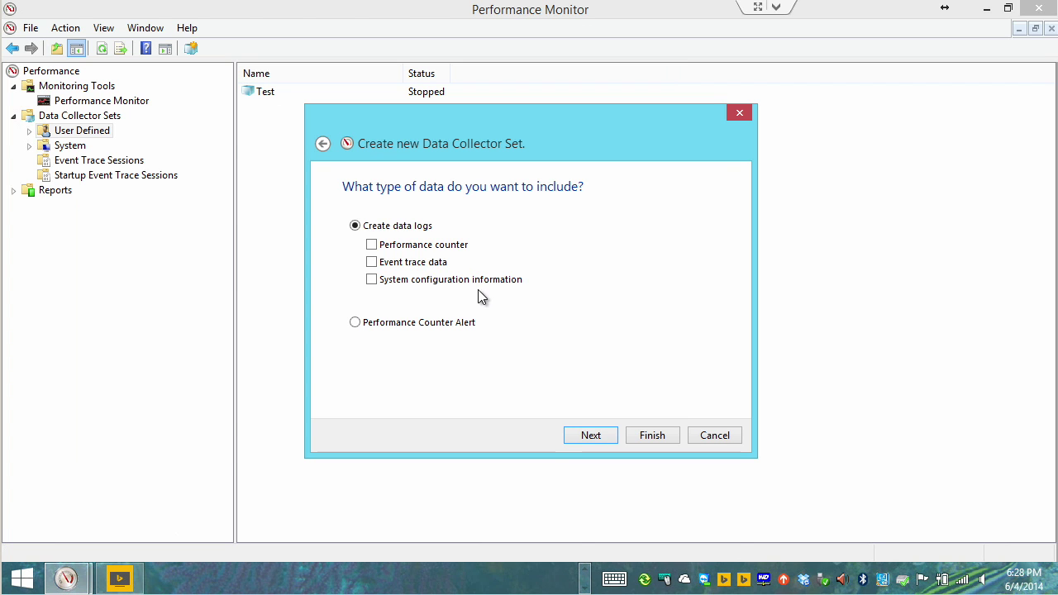
{"action": "left_click", "coordinate": [373, 246]}
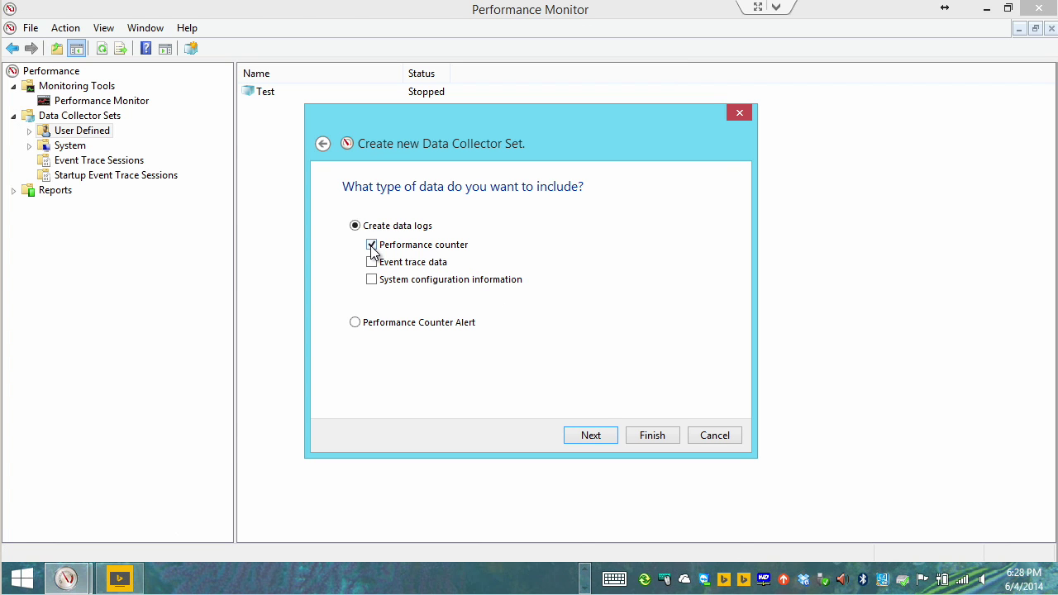
Add the Processor counter % User Time with <All instances> to the counters to log.
{"action": "left_click", "coordinate": [606, 436]}
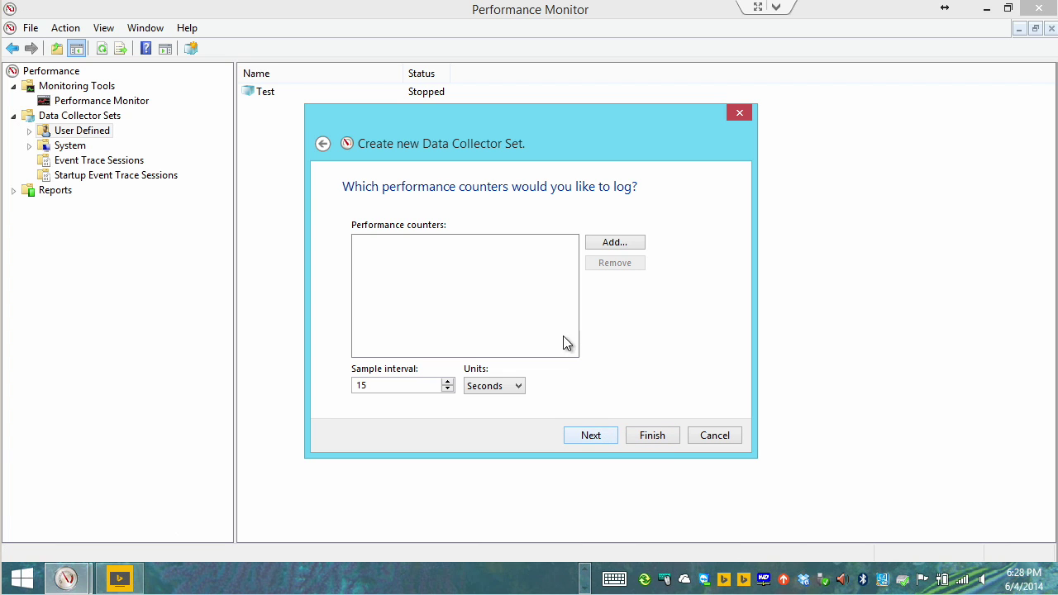
{"action": "left_click", "coordinate": [622, 245]}
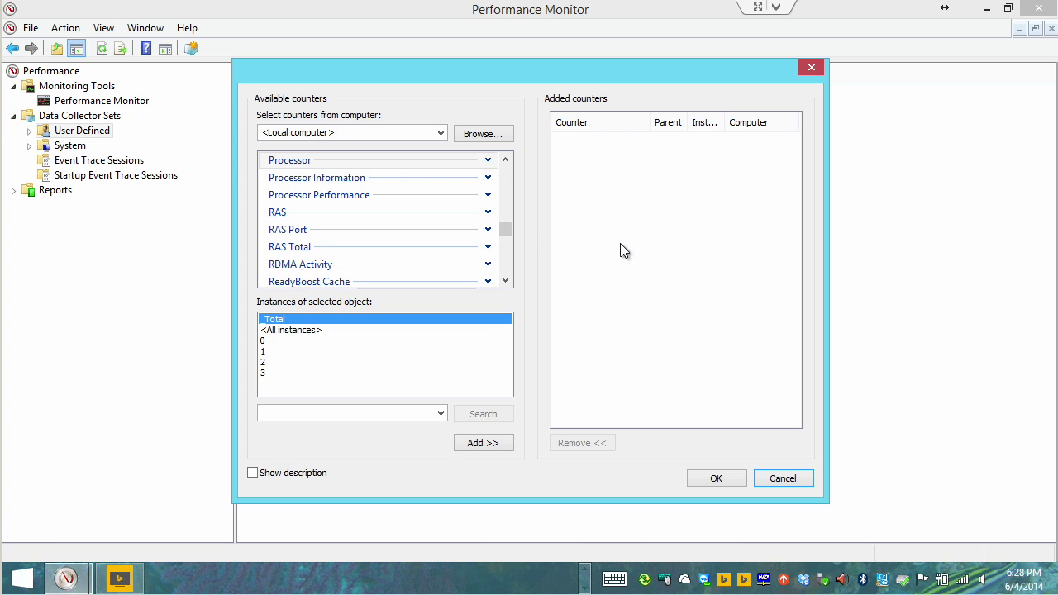
{"action": "left_click_drag", "start_coordinate": [507, 235], "coordinate": [505, 220]}
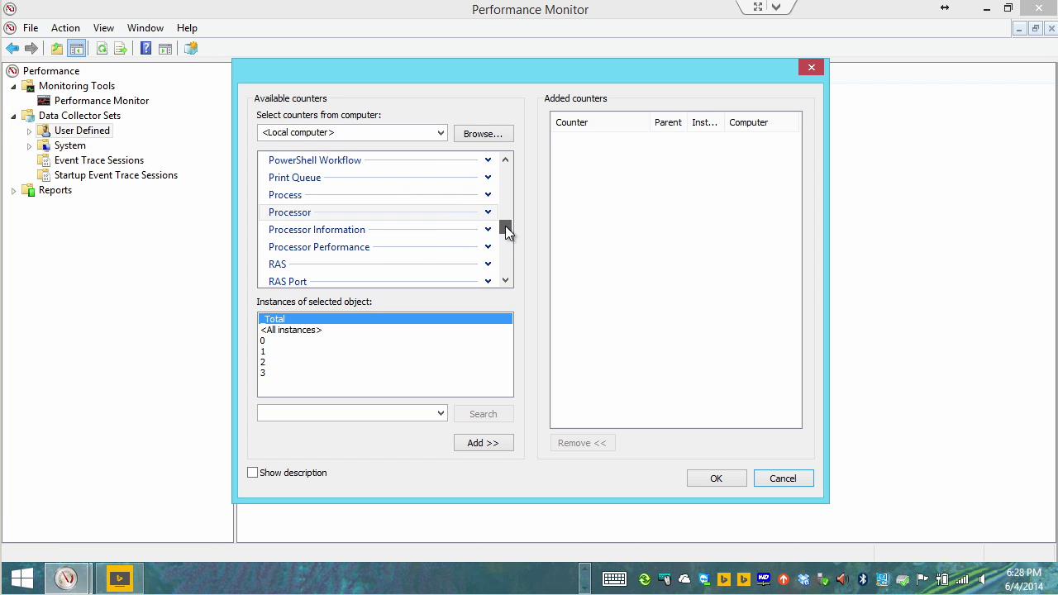
{"action": "left_click", "coordinate": [488, 213]}
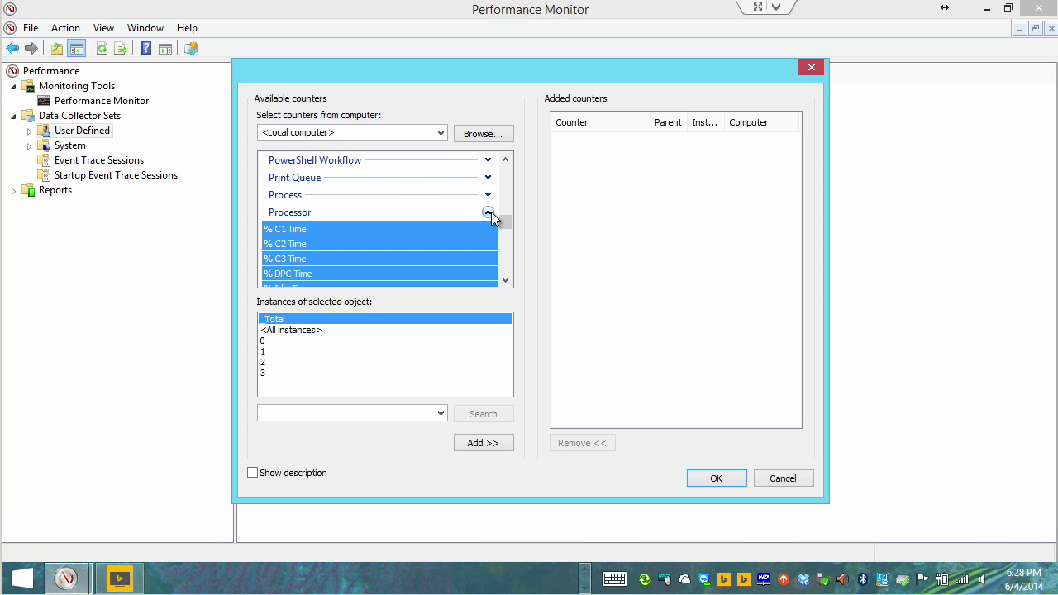
{"action": "left_click", "coordinate": [506, 282]}
{"action": "left_click", "coordinate": [506, 282]}
{"action": "left_click", "coordinate": [506, 282]}
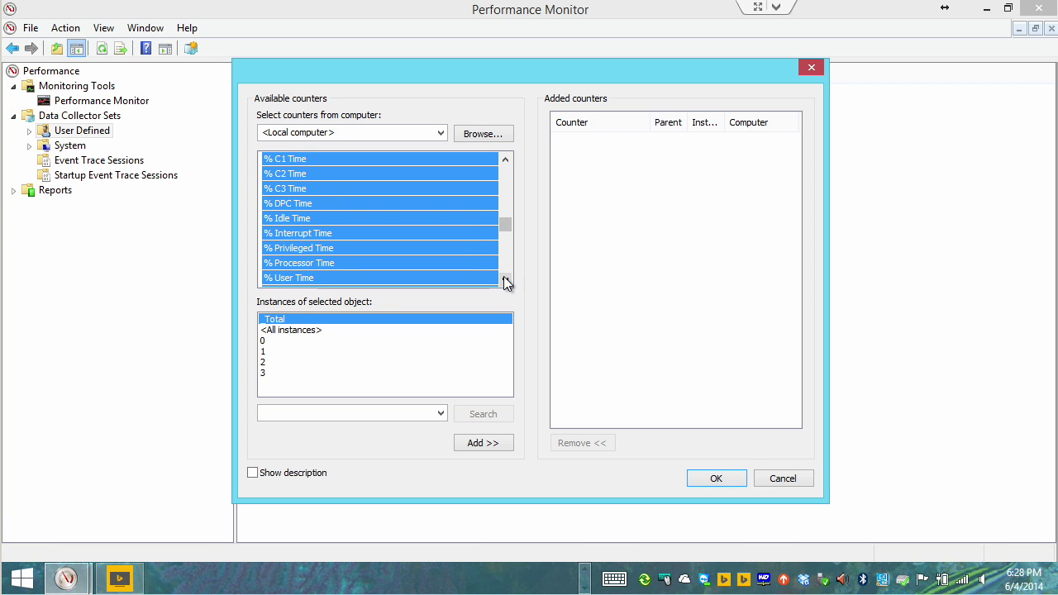
{"action": "left_click", "coordinate": [507, 282]}
{"action": "left_click", "coordinate": [287, 251]}
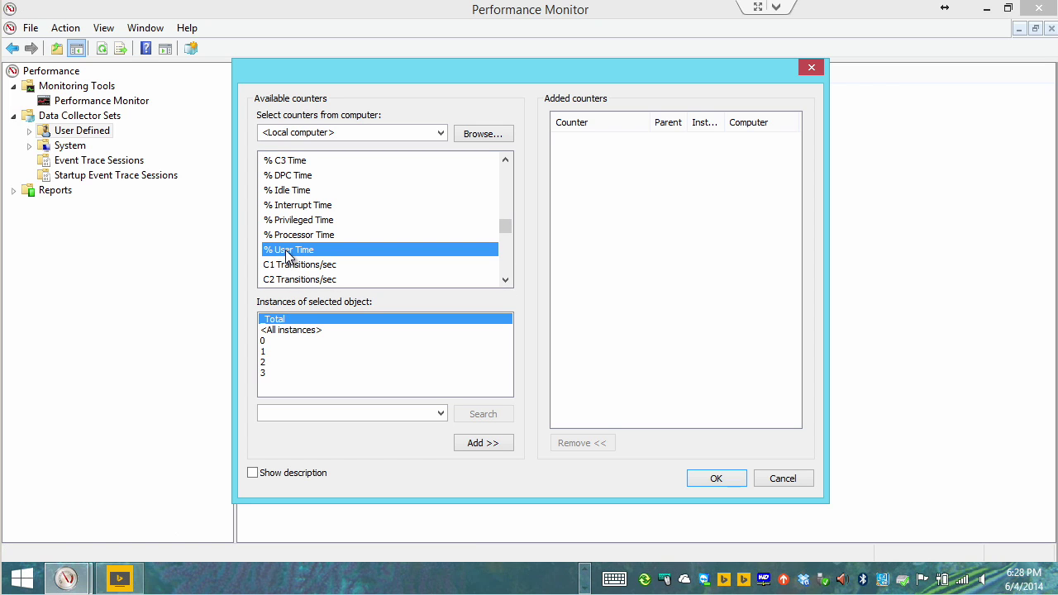
{"action": "left_click", "coordinate": [286, 331]}
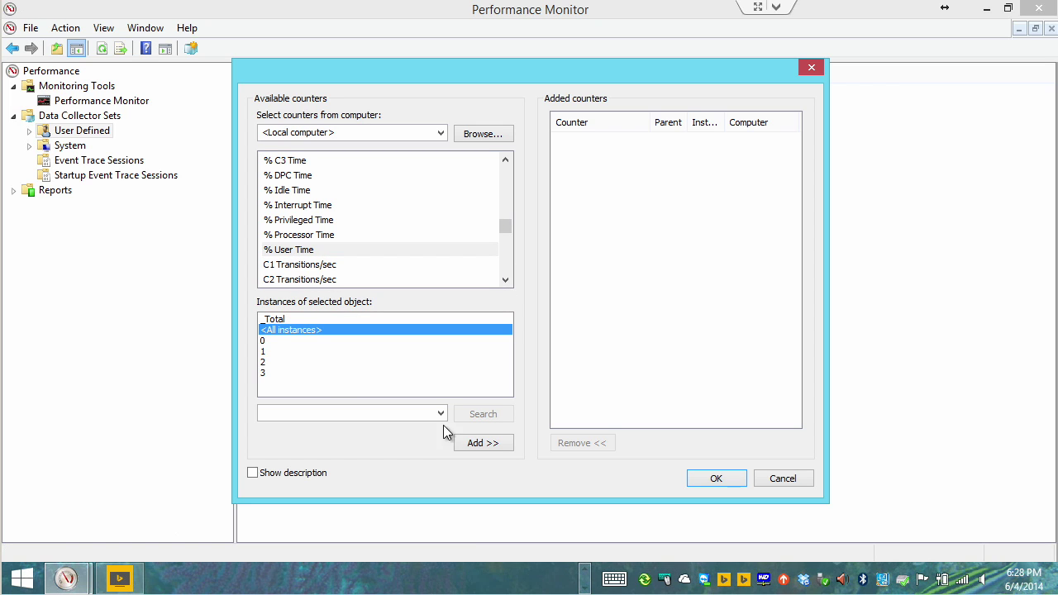
{"action": "left_click", "coordinate": [479, 444]}
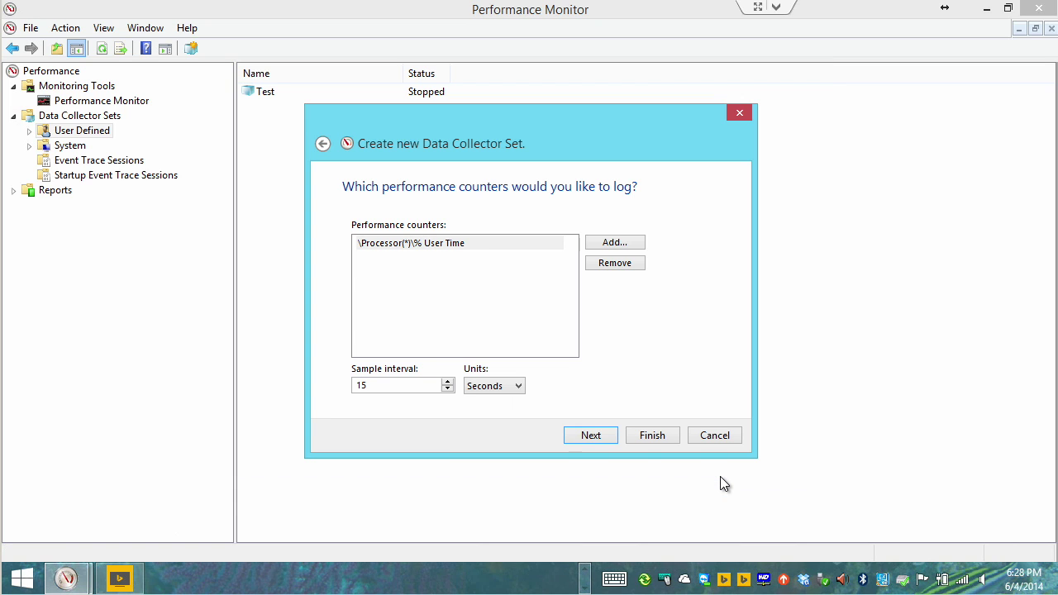
Lower the sample interval to 5 seconds.
{"action": "left_click", "coordinate": [447, 389]}
{"action": "double_click", "coordinate": [448, 390]}
{"action": "double_click", "coordinate": [448, 389]}
{"action": "double_click", "coordinate": [448, 390]}
{"action": "double_click", "coordinate": [447, 390]}
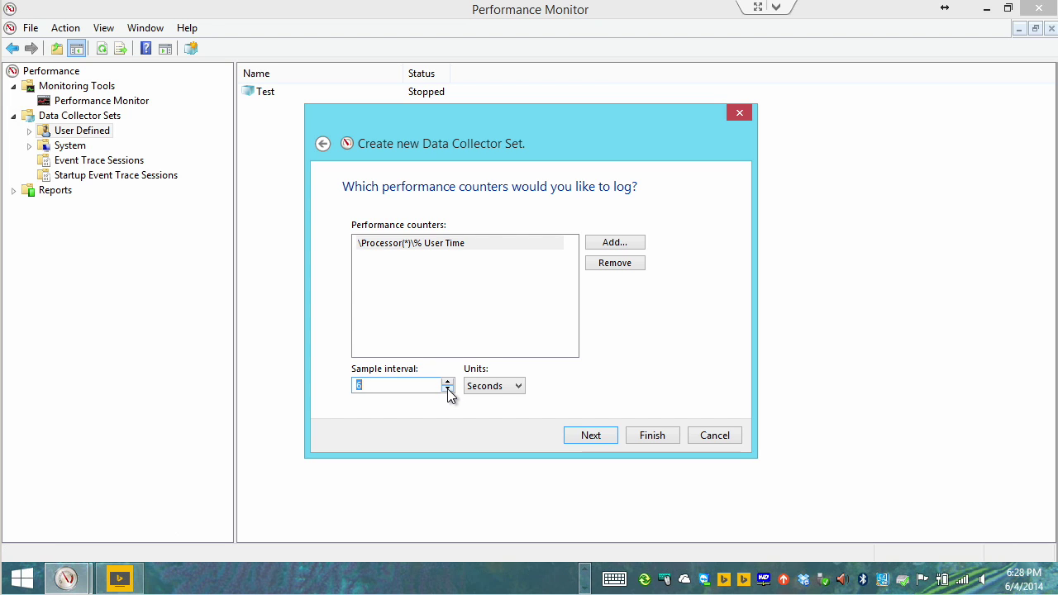
{"action": "left_click", "coordinate": [448, 390]}
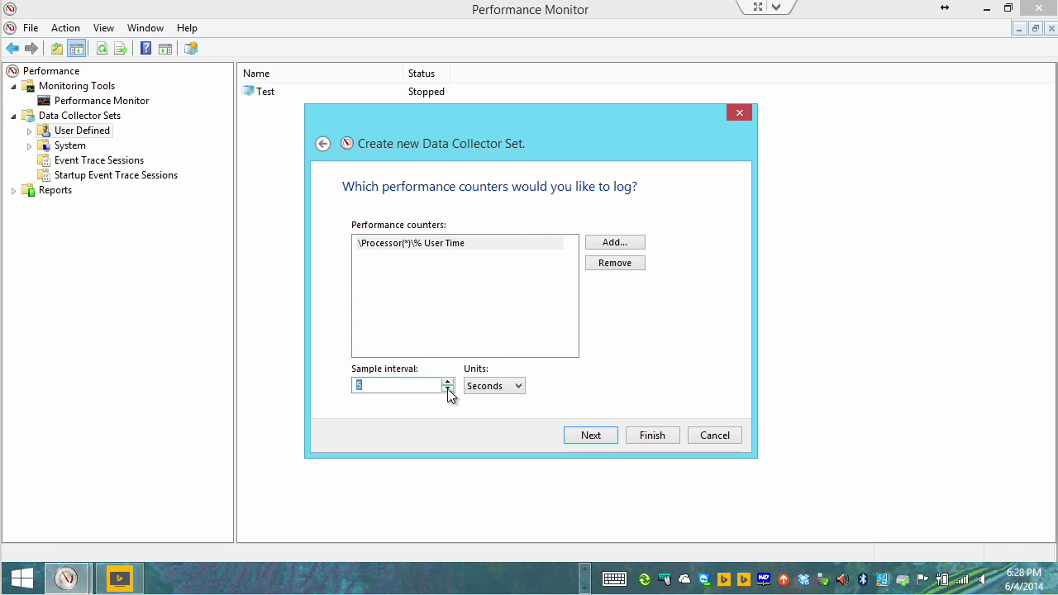
Keep the default root log directory and finish the wizard with Save and close.
{"action": "left_click", "coordinate": [591, 435]}
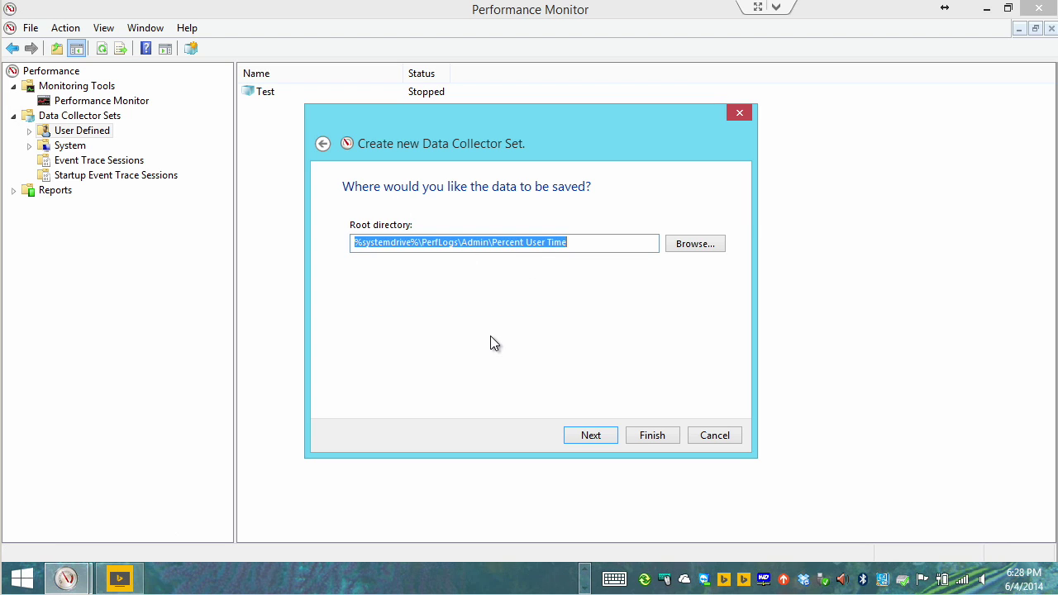
{"action": "left_click", "coordinate": [592, 436]}
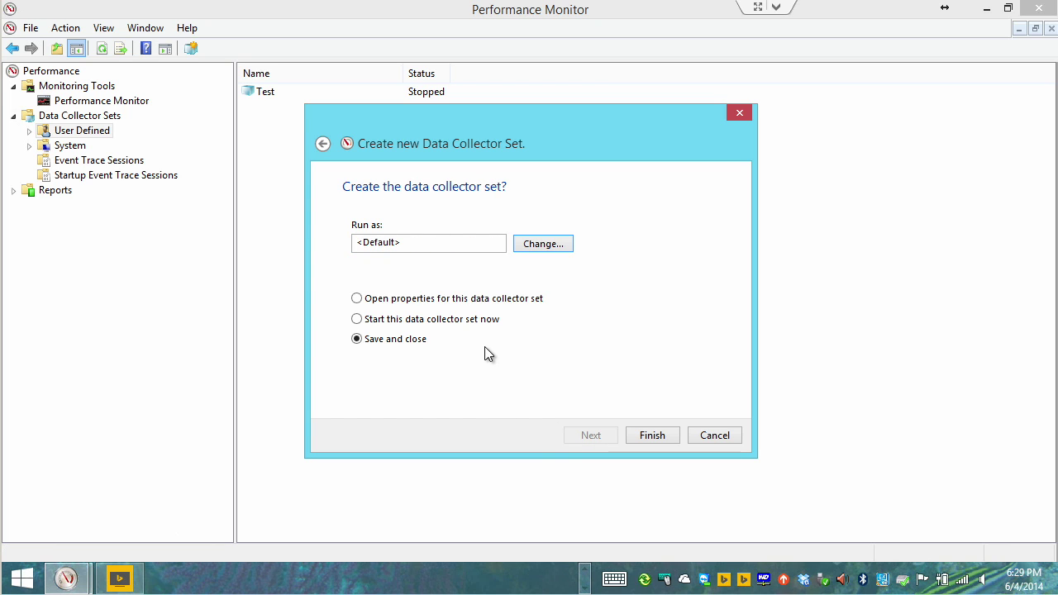
{"action": "left_click", "coordinate": [652, 436]}
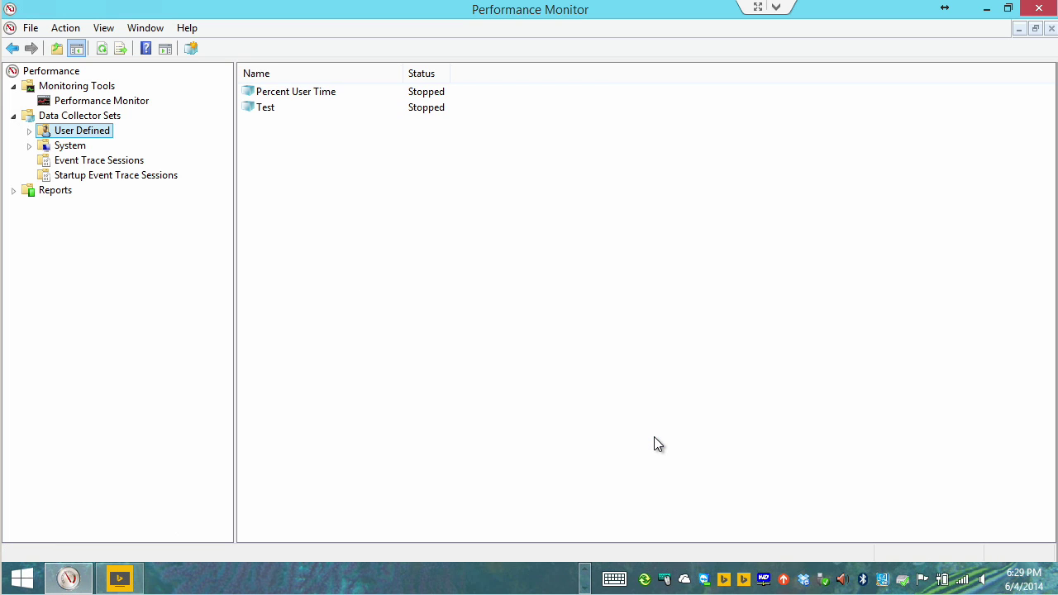
Start the Percent User Time set, open it to see DataCollector01, and minimize Performance Monitor.
{"action": "left_click", "coordinate": [293, 93]}
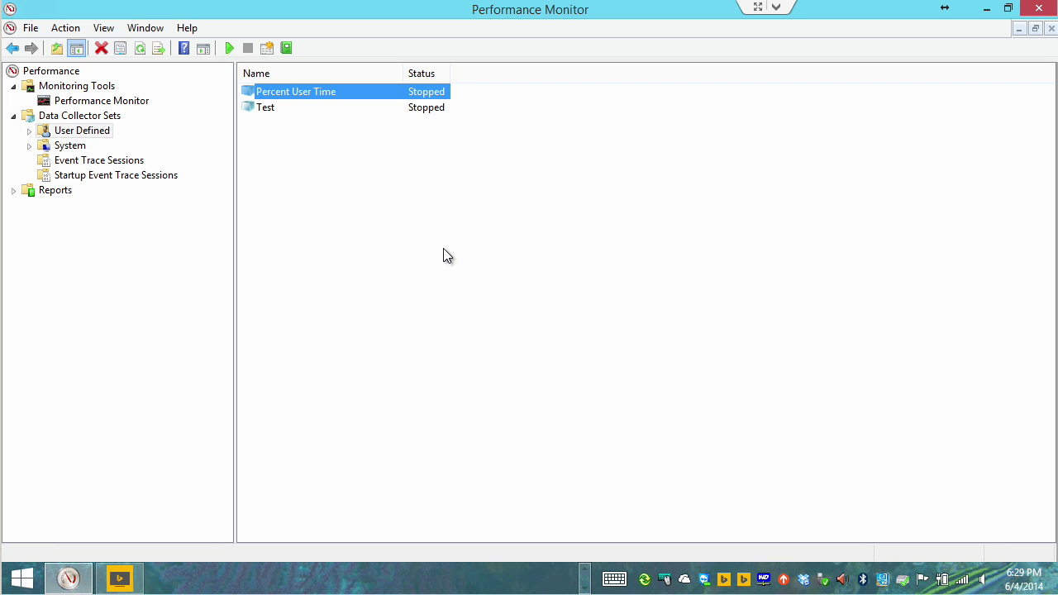
{"action": "right_click", "coordinate": [327, 88]}
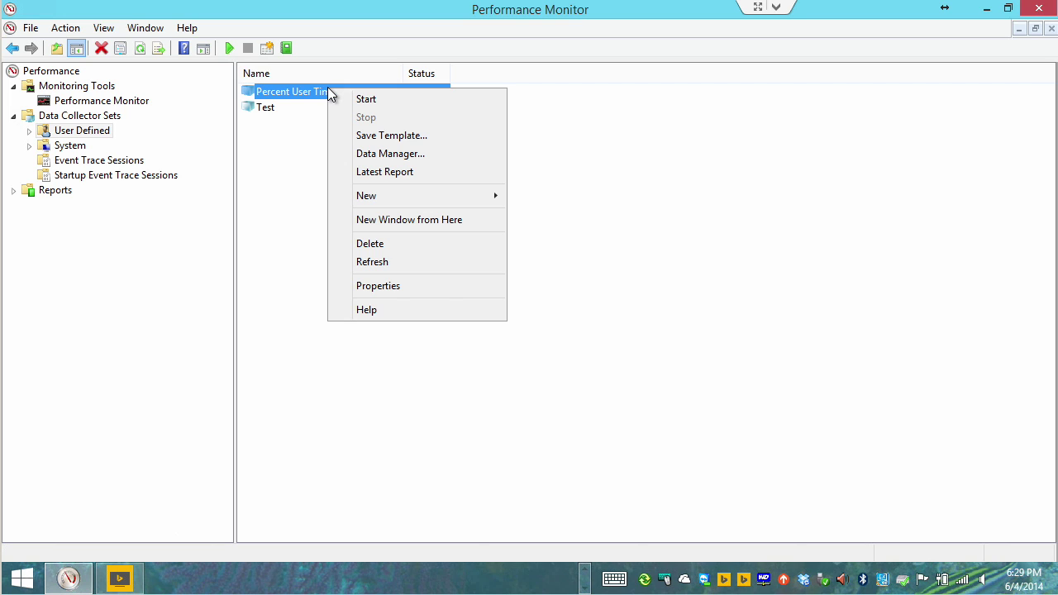
{"action": "left_click", "coordinate": [379, 99]}
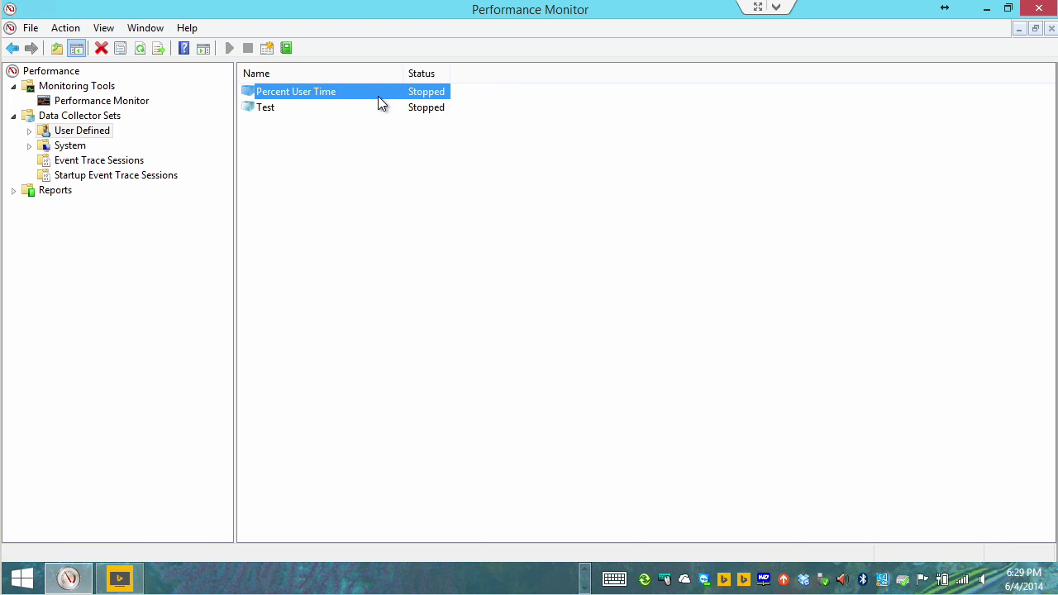
{"action": "double_click", "coordinate": [377, 96]}
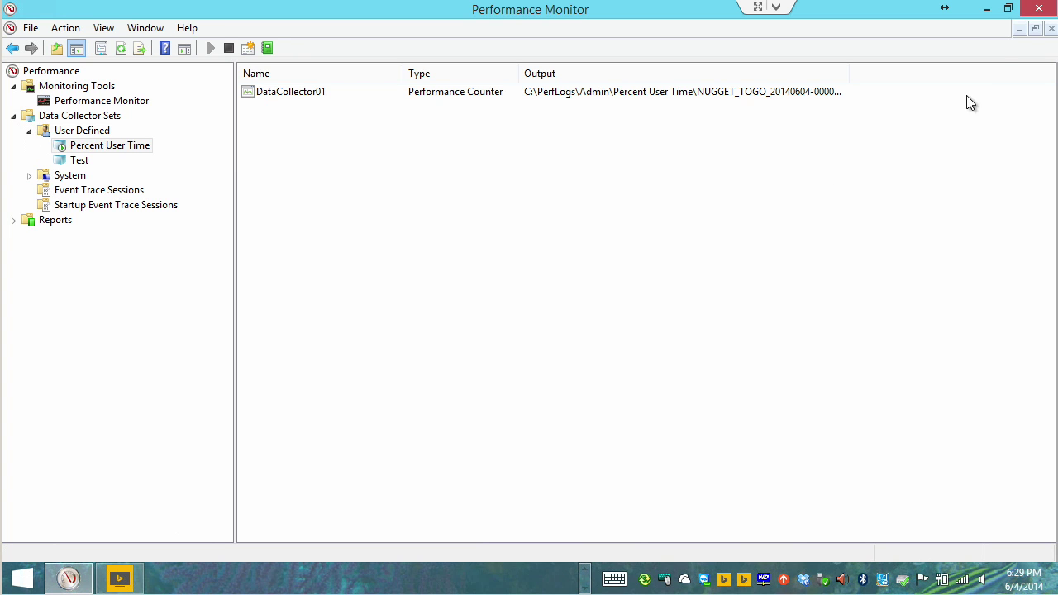
{"action": "left_click", "coordinate": [987, 10]}
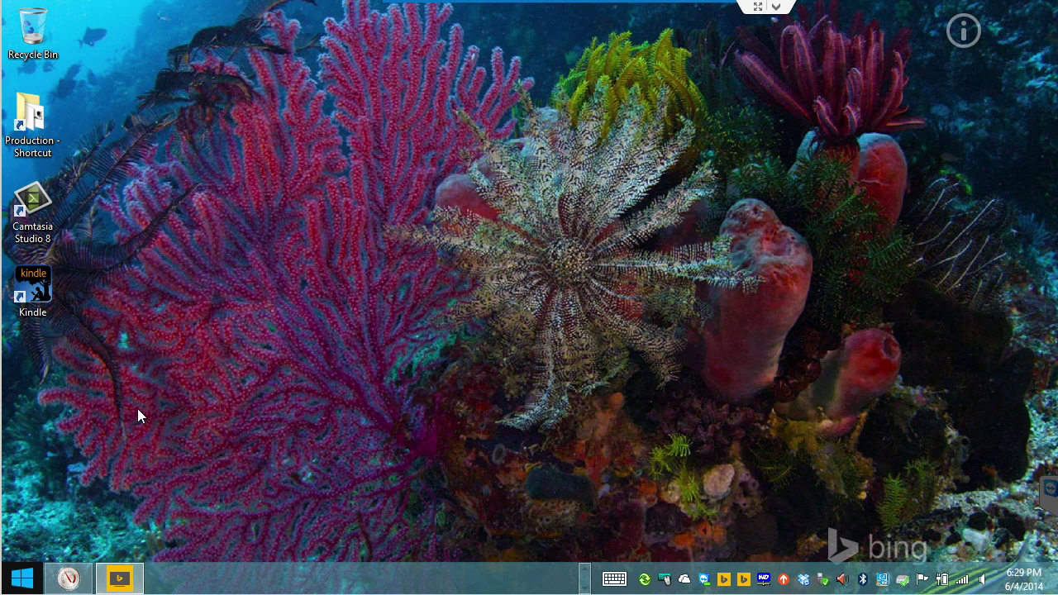
Launch Camtasia Studio 8 from its desktop shortcut.
{"action": "left_click", "coordinate": [33, 211]}
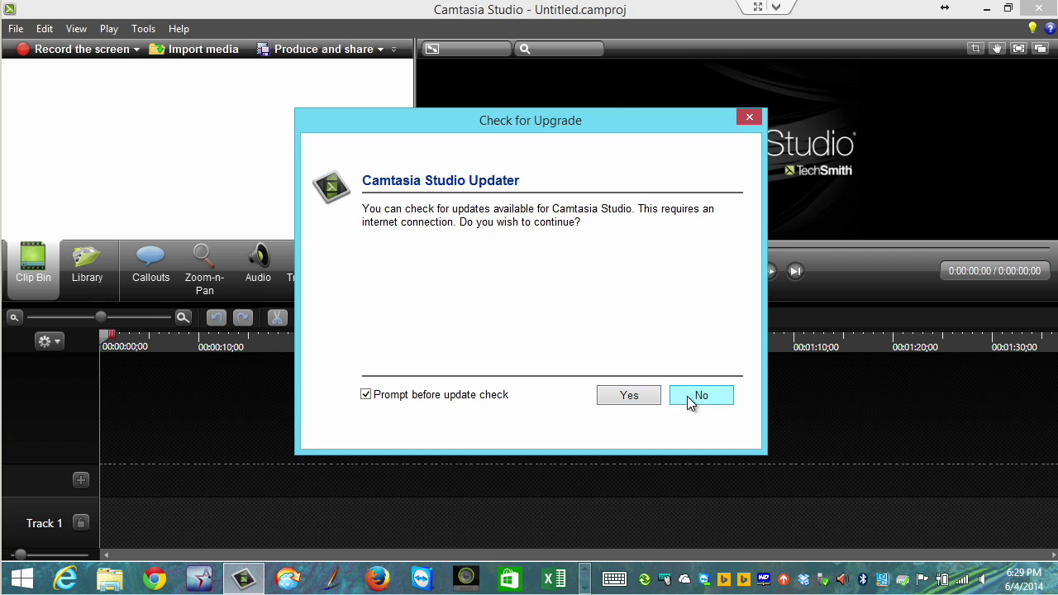
Decline the upgrade check, open recent project 1 Intro.camproj, and start the Production Wizard.
{"action": "left_click", "coordinate": [687, 396]}
{"action": "left_click", "coordinate": [16, 30]}
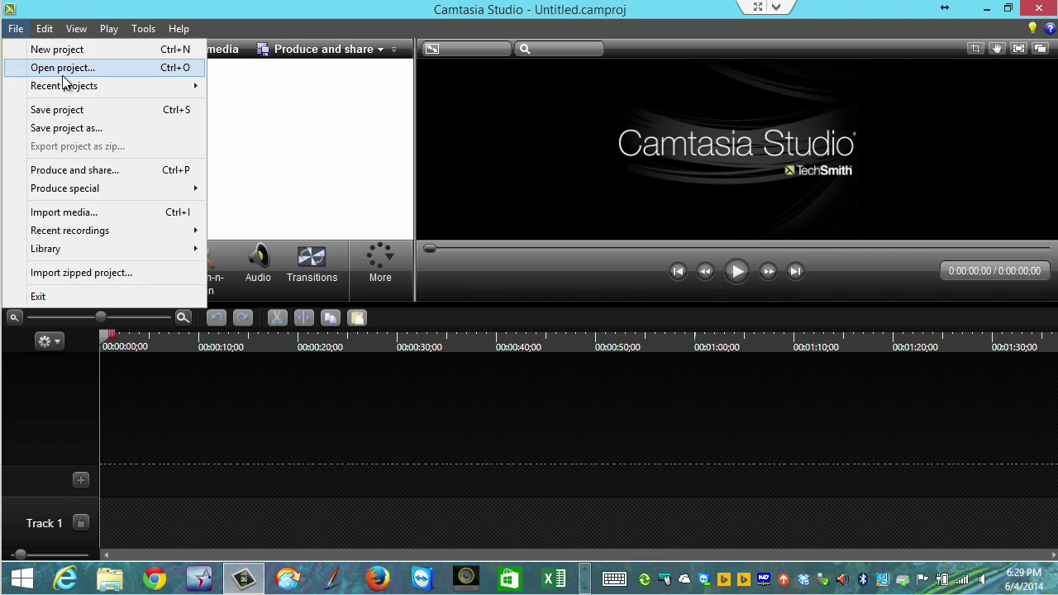
{"action": "mouse_move", "coordinate": [113, 89]}
{"action": "left_click", "coordinate": [268, 88]}
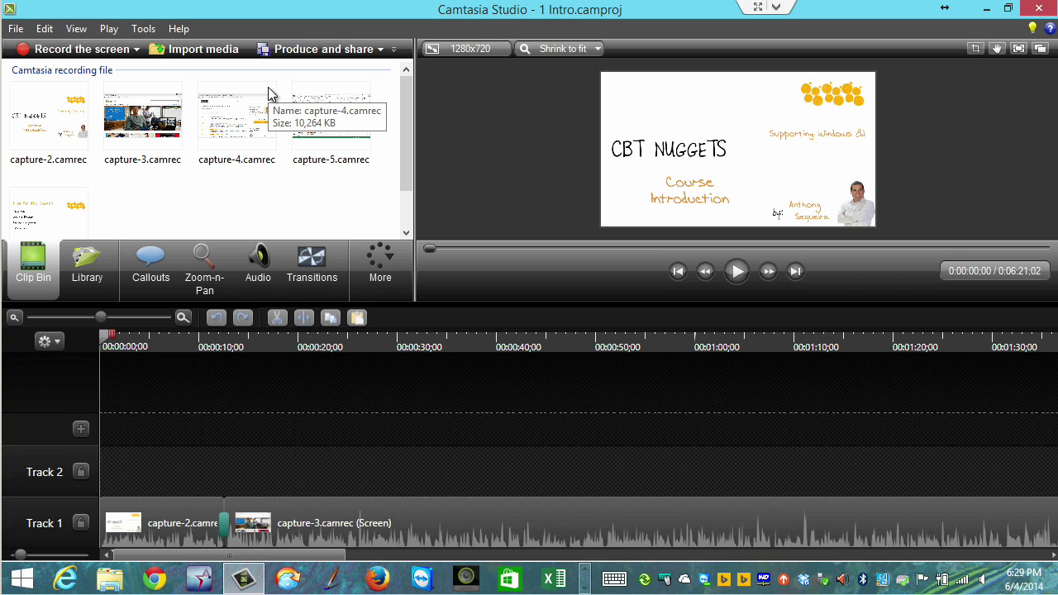
{"action": "left_click", "coordinate": [331, 50]}
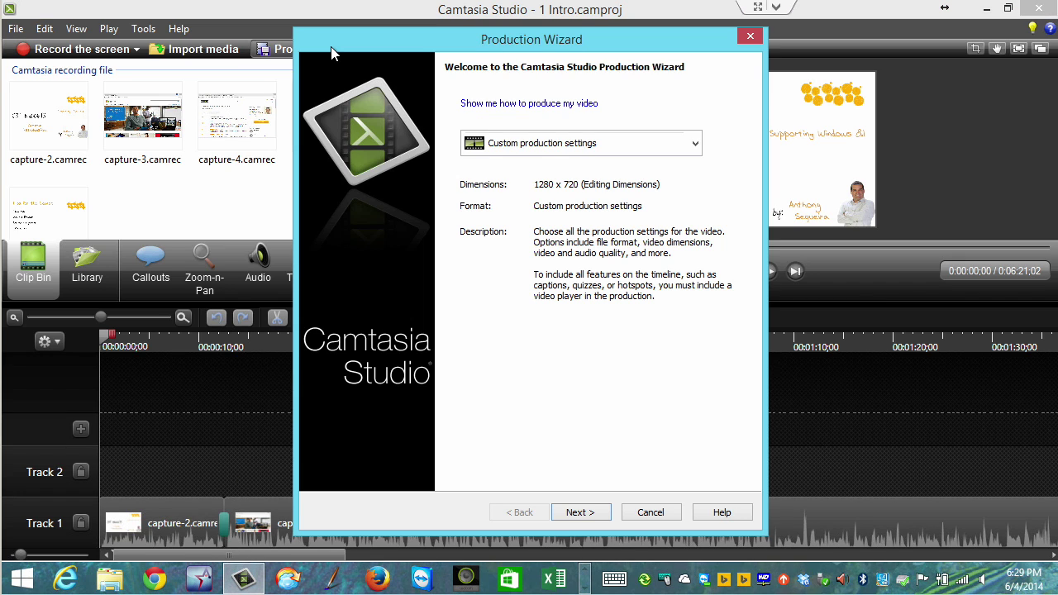
Step through the production settings and render 1 Intro.avi, overwriting the existing file.
{"action": "left_click", "coordinate": [595, 513]}
{"action": "left_click", "coordinate": [599, 514]}
{"action": "left_click", "coordinate": [598, 514]}
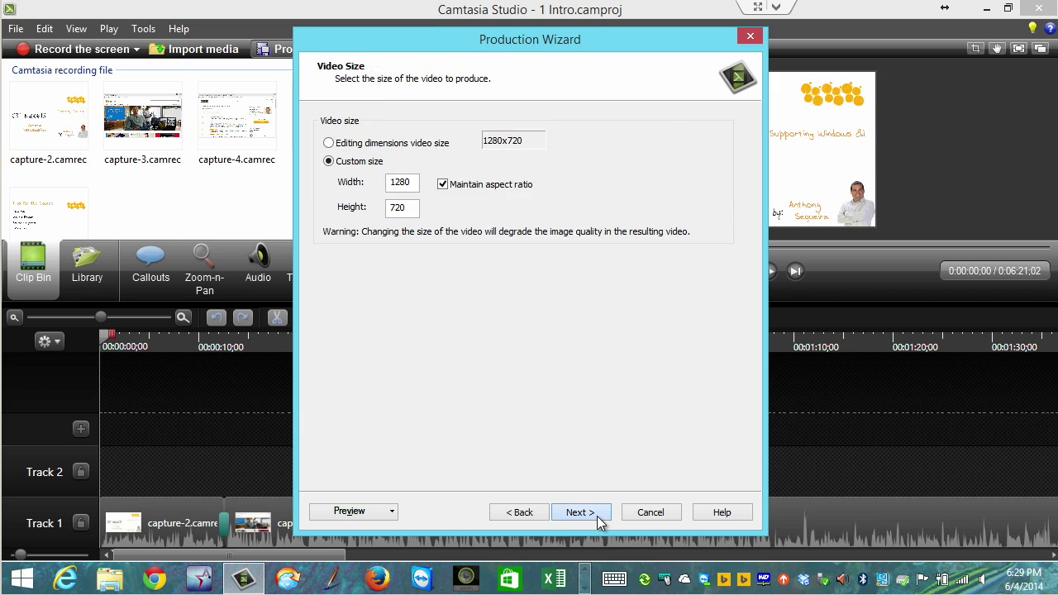
{"action": "left_click", "coordinate": [599, 514]}
{"action": "left_click", "coordinate": [599, 514]}
{"action": "left_click", "coordinate": [597, 516]}
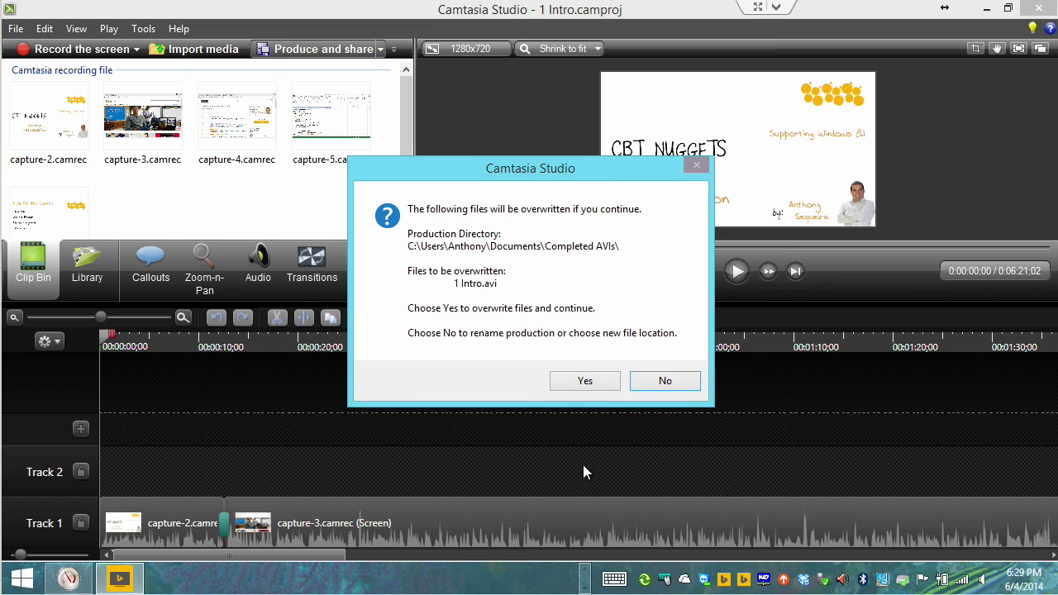
{"action": "left_click", "coordinate": [603, 389]}
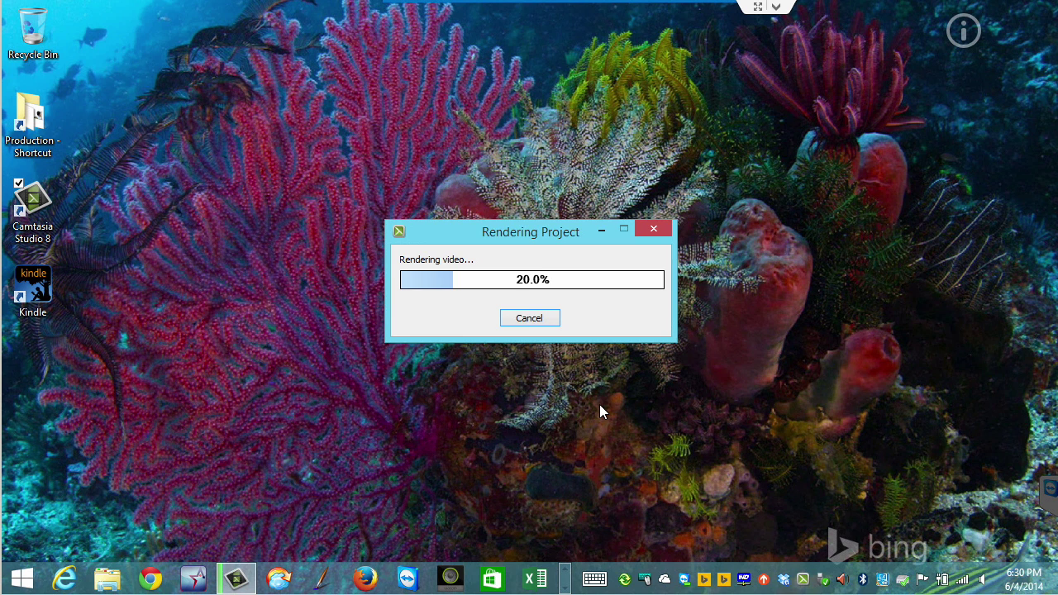
Cancel the render, discard the partial video, and close the wizard and Camtasia Studio.
{"action": "left_click", "coordinate": [549, 322]}
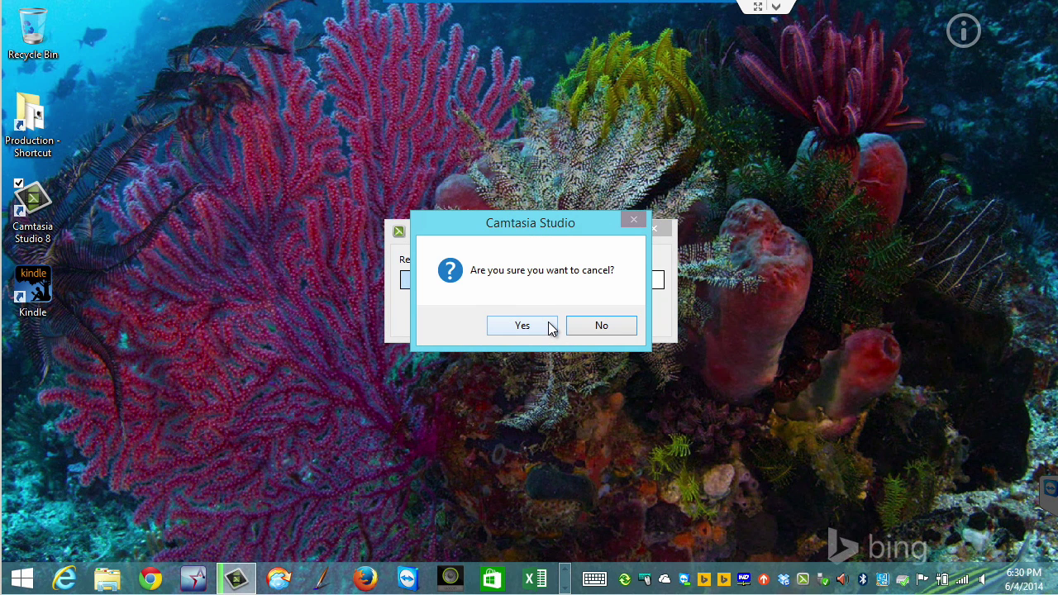
{"action": "left_click", "coordinate": [527, 330]}
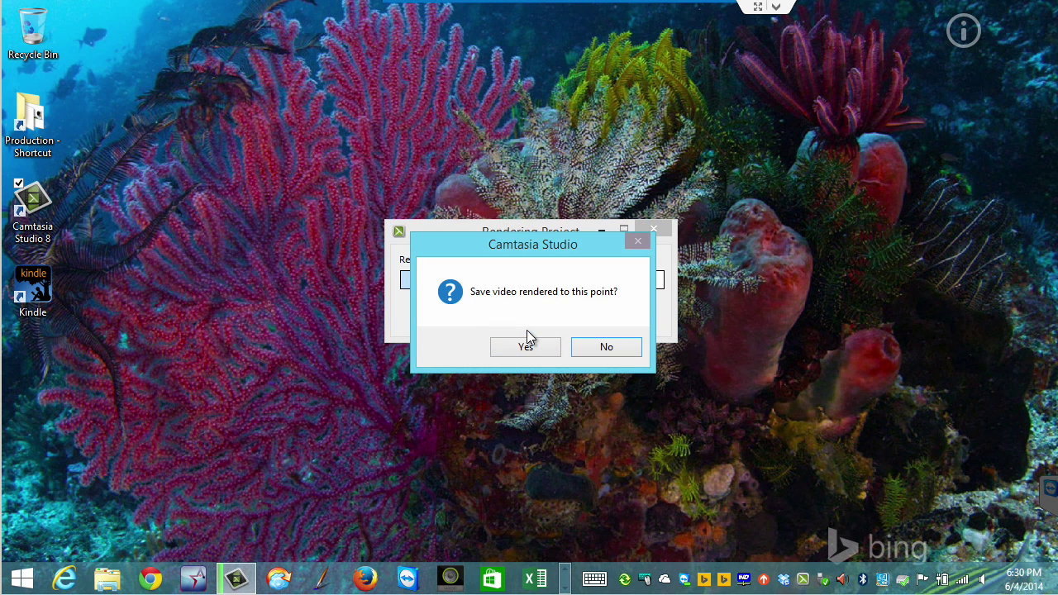
{"action": "left_click", "coordinate": [602, 347]}
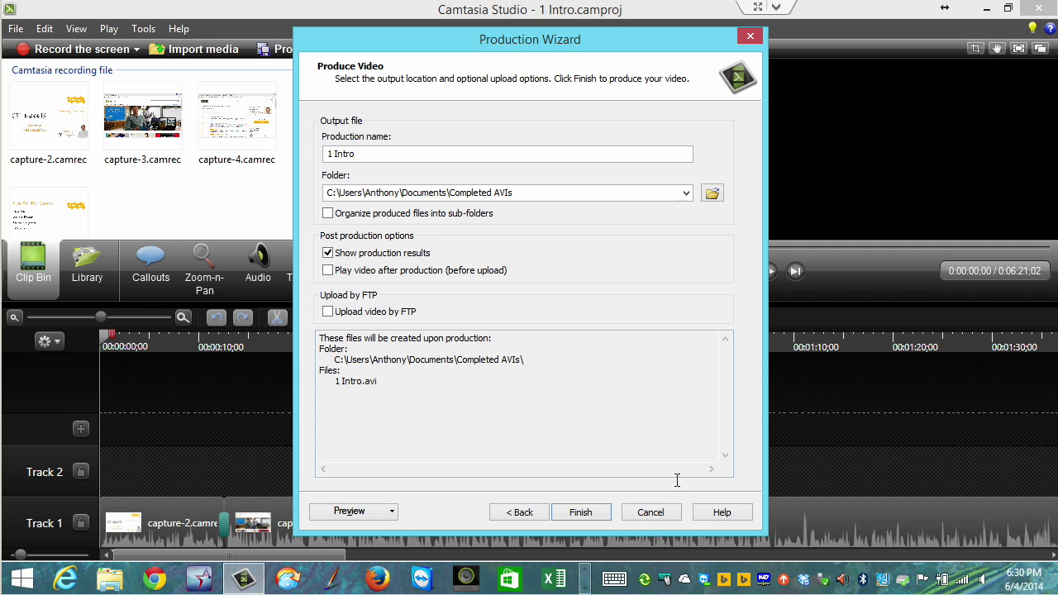
{"action": "left_click", "coordinate": [649, 518]}
{"action": "left_click", "coordinate": [1040, 10]}
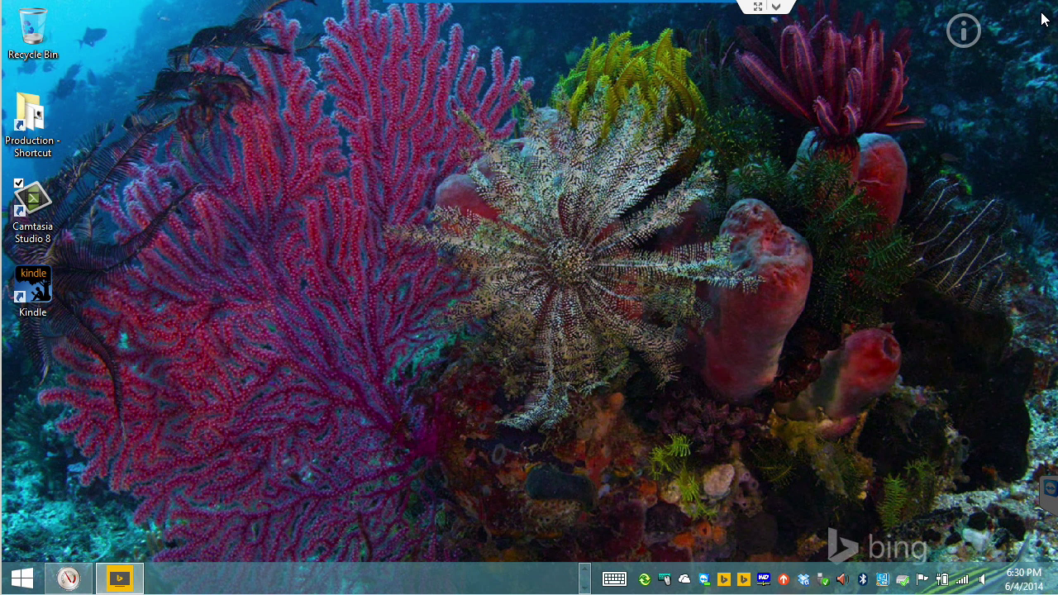
Stop the Percent User Time data collector set and return to the empty live Performance Monitor graph.
{"action": "left_click", "coordinate": [56, 577]}
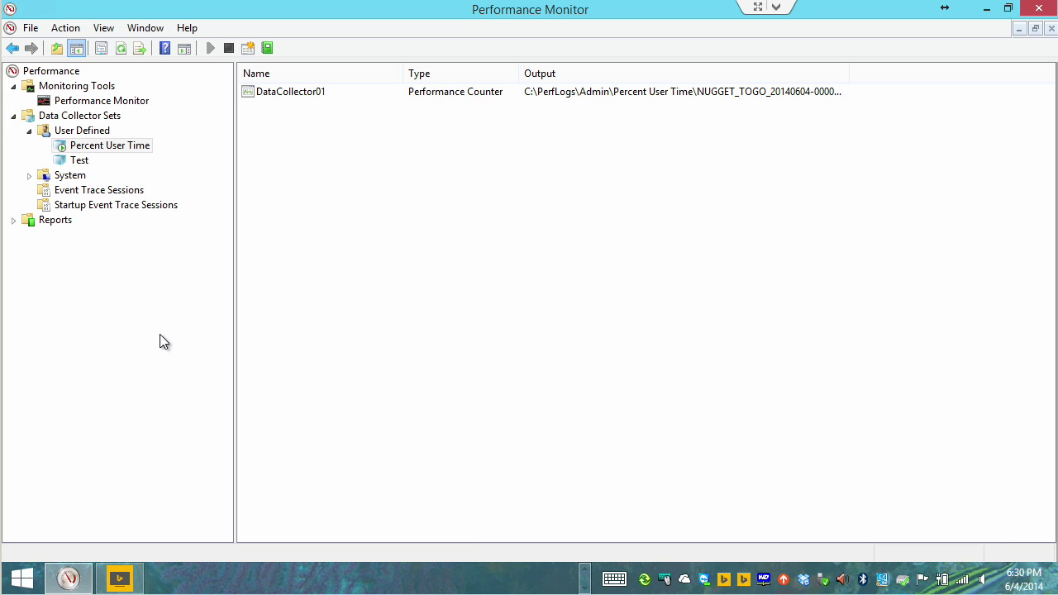
{"action": "right_click", "coordinate": [76, 150]}
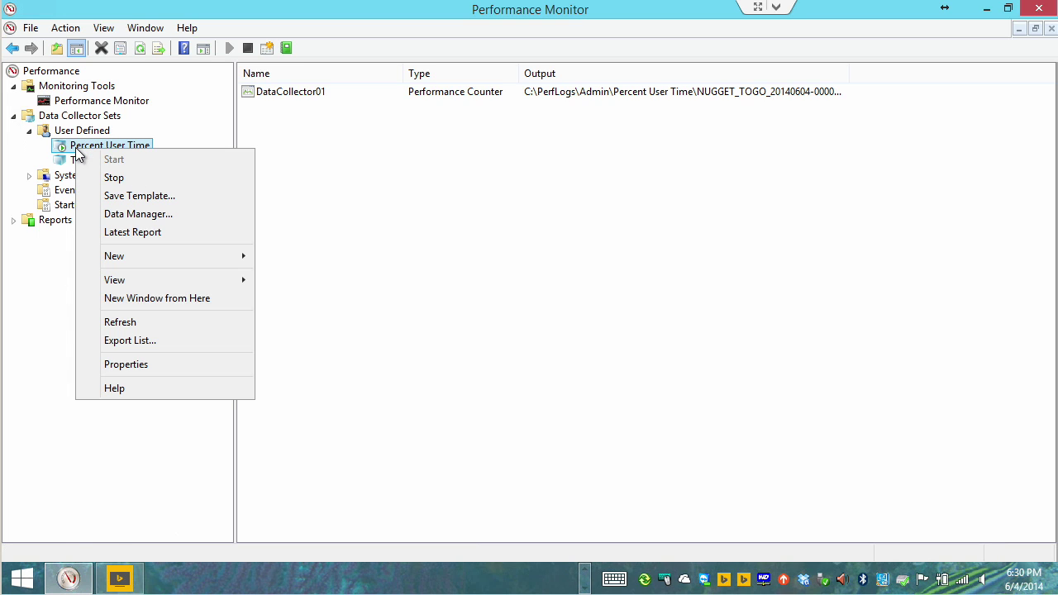
{"action": "left_click", "coordinate": [128, 179]}
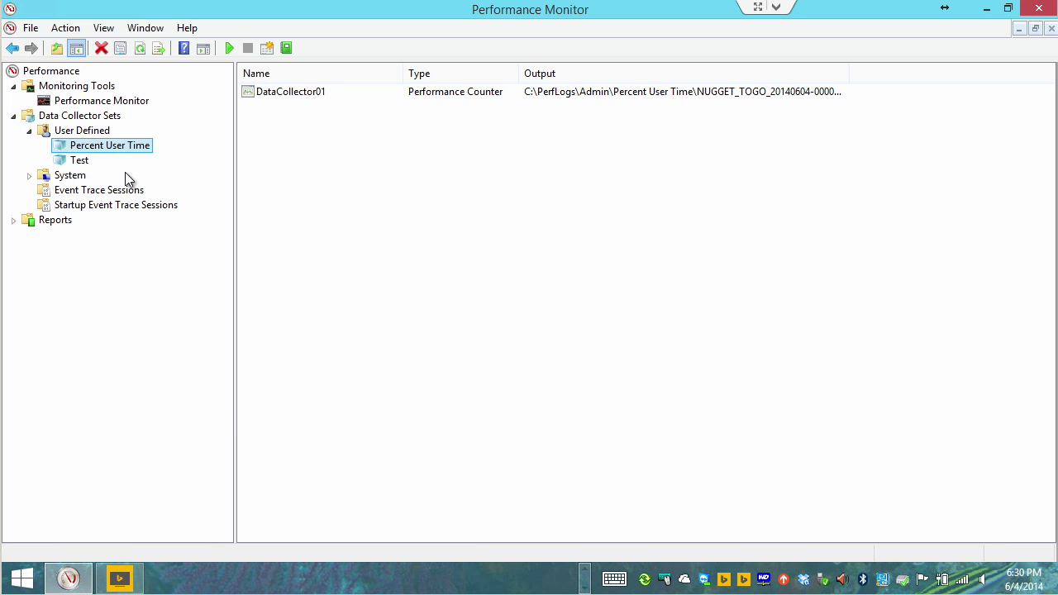
{"action": "right_click", "coordinate": [102, 145]}
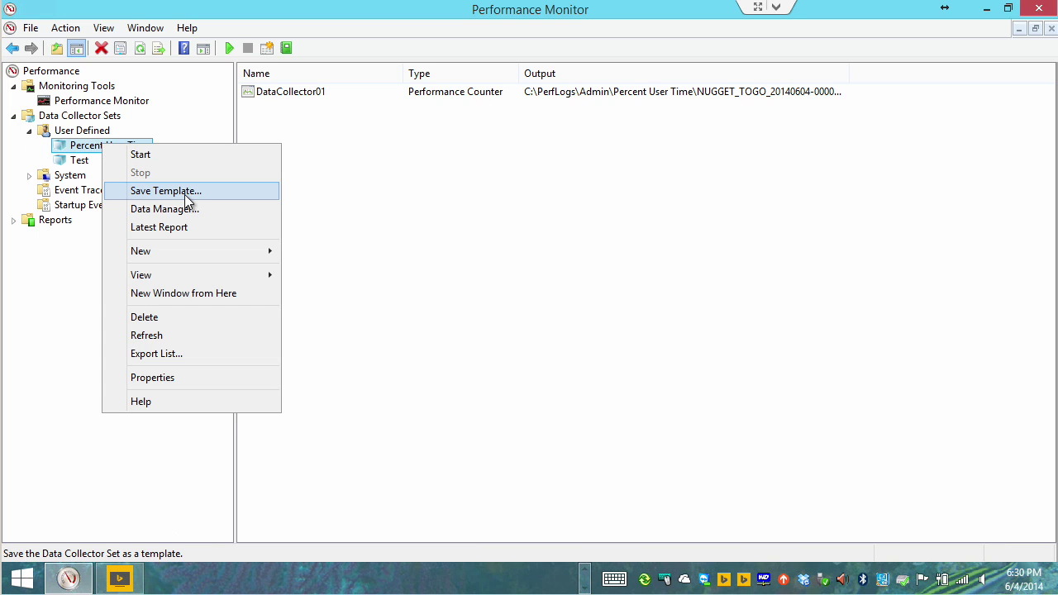
{"action": "left_click", "coordinate": [485, 386]}
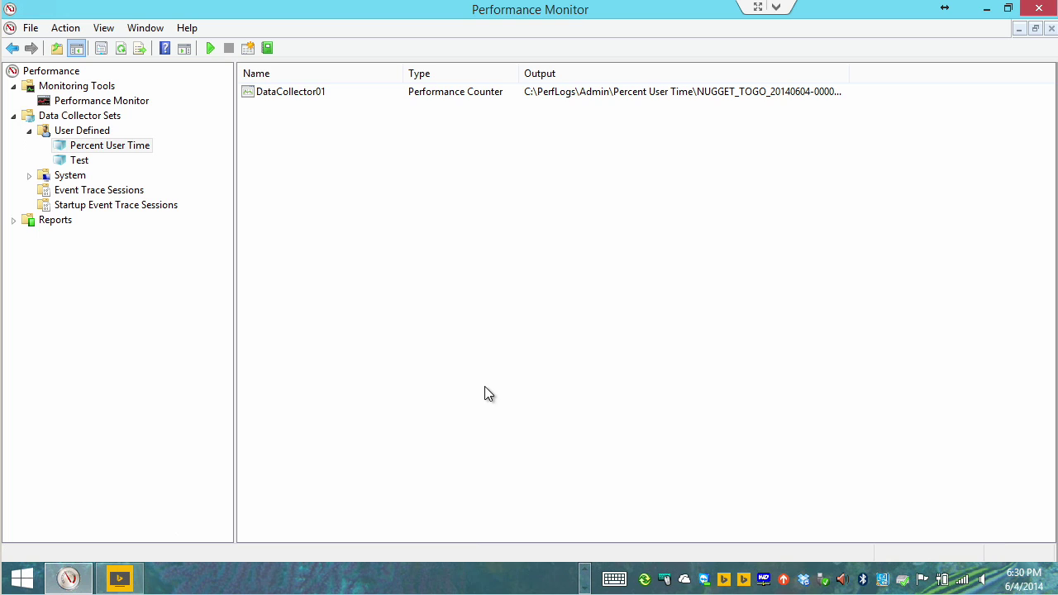
{"action": "left_click", "coordinate": [82, 102]}
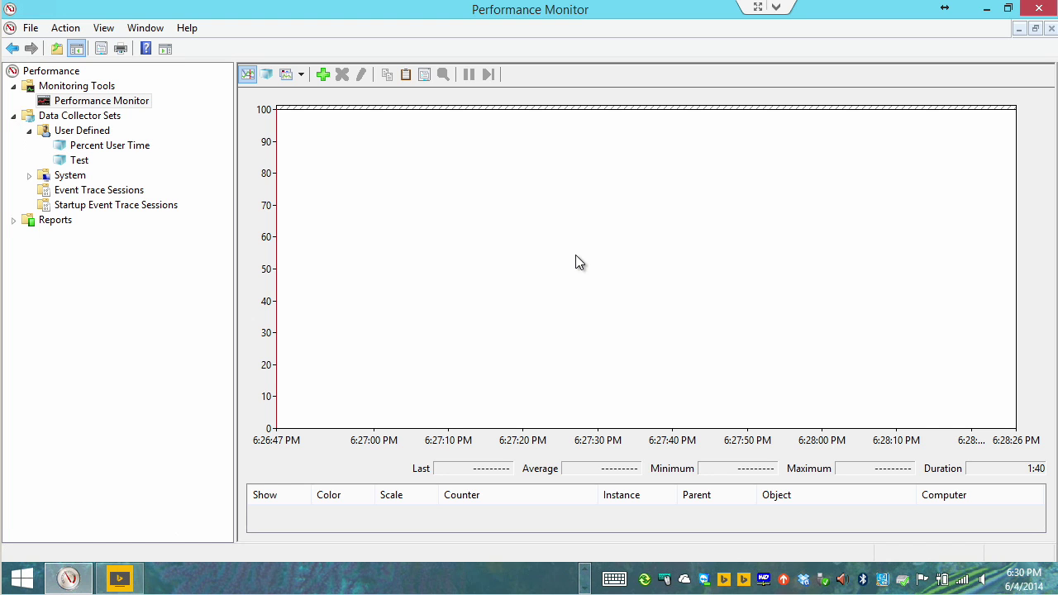
Set the graph source to the log file DataCollector01.blg from the Percent User Time folder.
{"action": "left_click", "coordinate": [268, 76]}
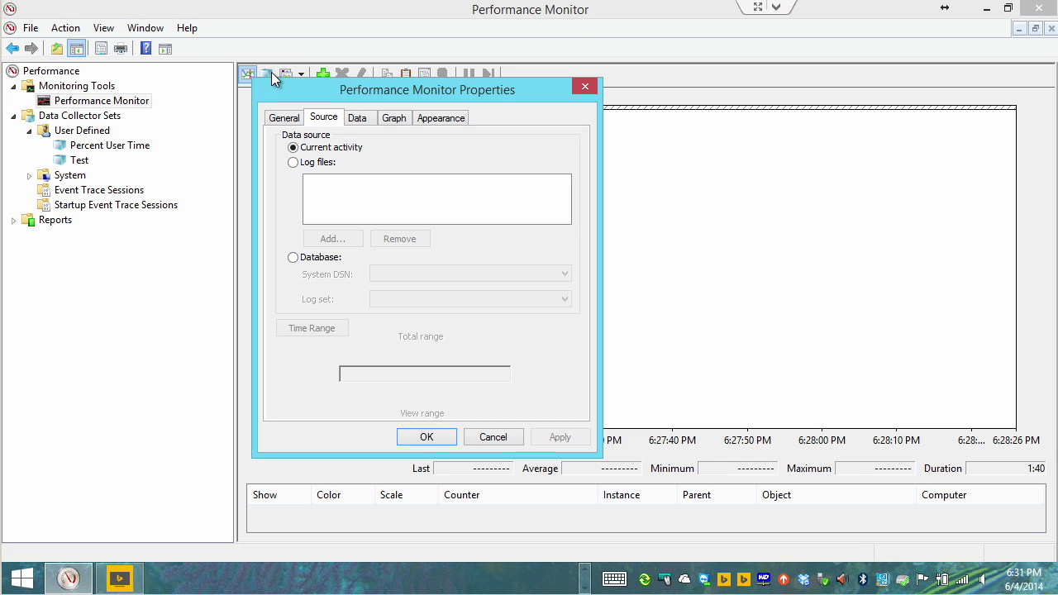
{"action": "left_click", "coordinate": [294, 164]}
{"action": "left_click", "coordinate": [334, 240]}
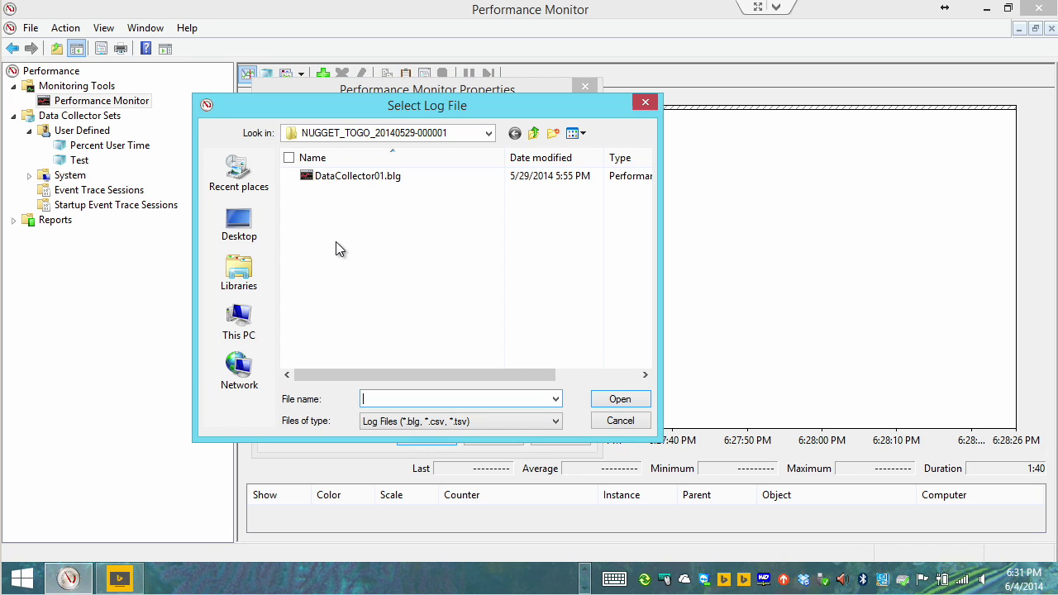
{"action": "left_click", "coordinate": [533, 134]}
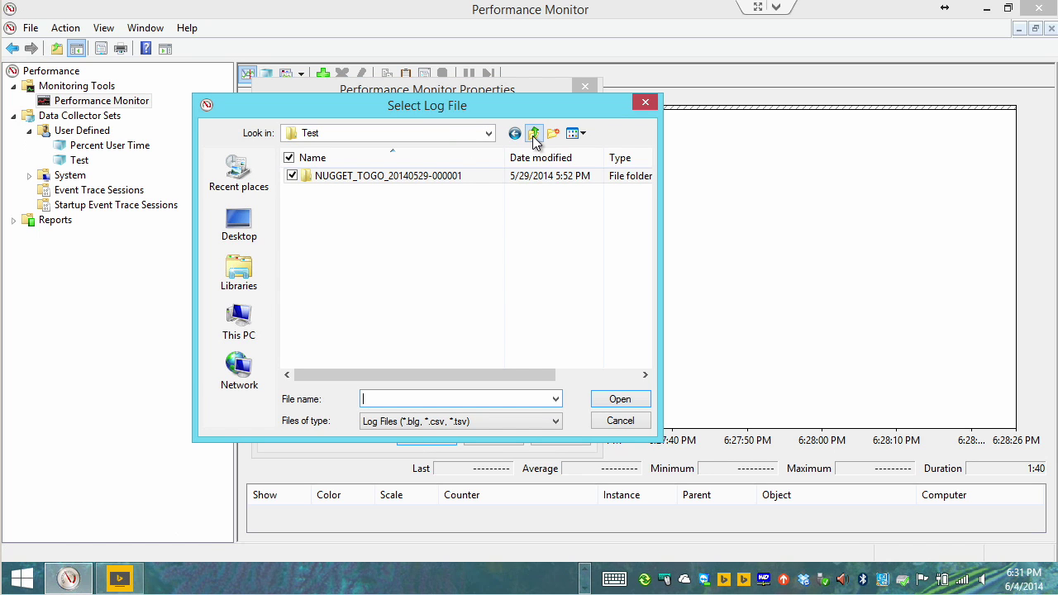
{"action": "left_click", "coordinate": [534, 135]}
{"action": "left_click", "coordinate": [359, 184]}
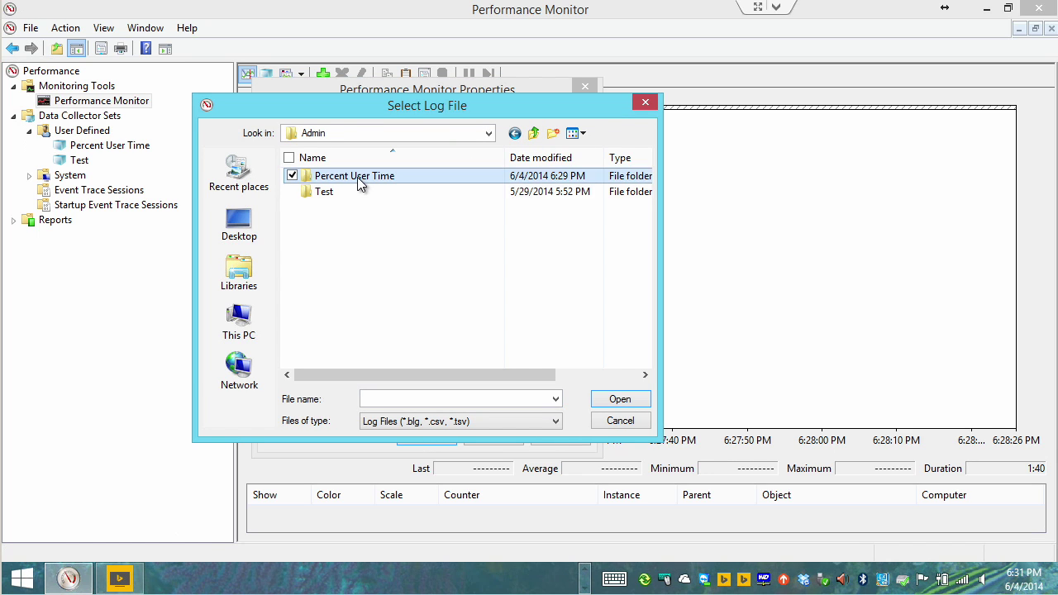
{"action": "double_click", "coordinate": [359, 184]}
{"action": "double_click", "coordinate": [359, 183]}
{"action": "left_click", "coordinate": [359, 184]}
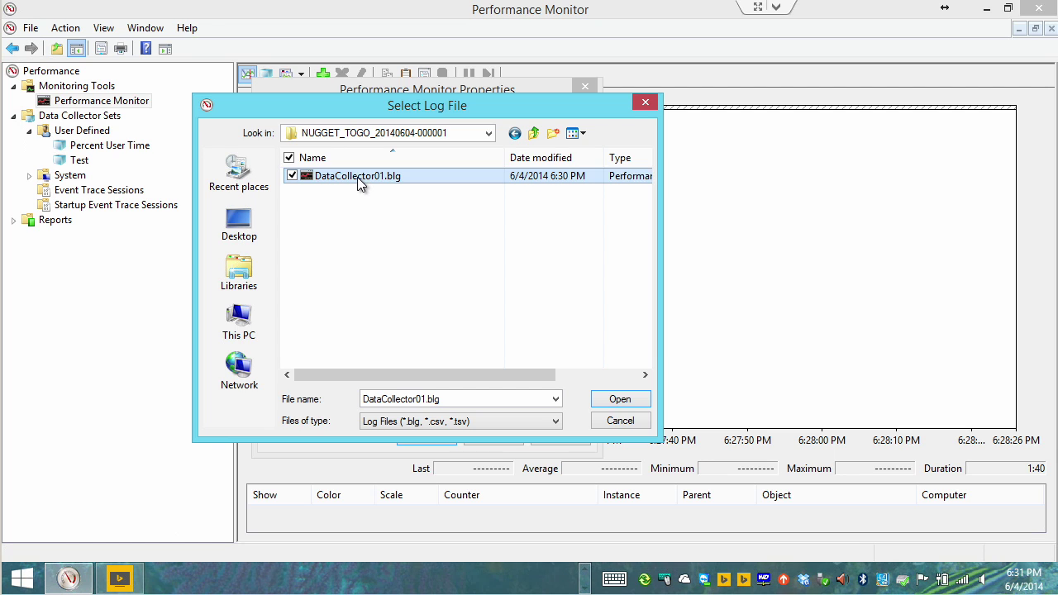
{"action": "left_click", "coordinate": [636, 403]}
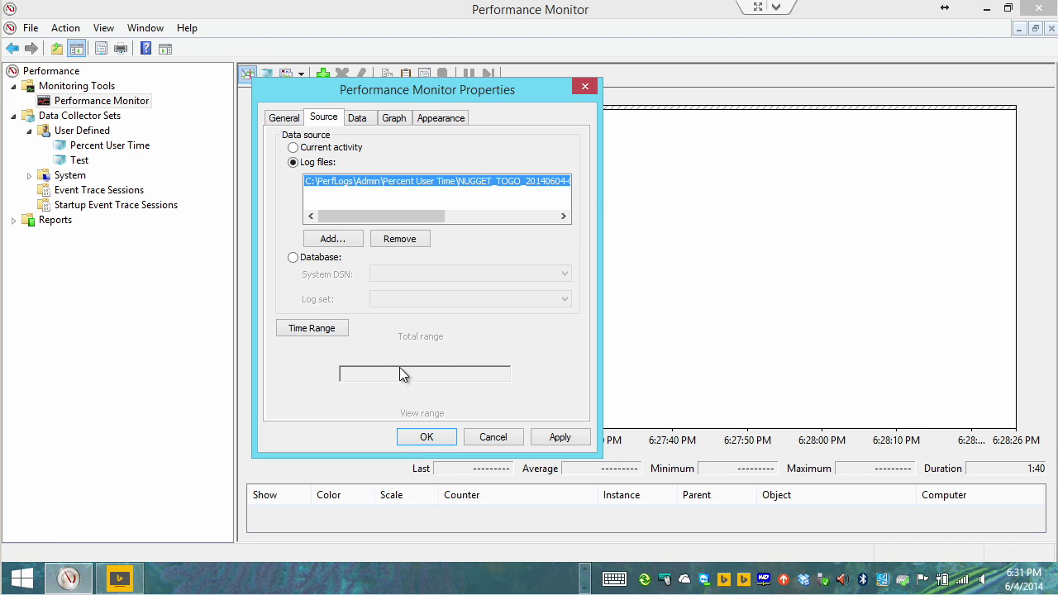
{"action": "left_click", "coordinate": [430, 438]}
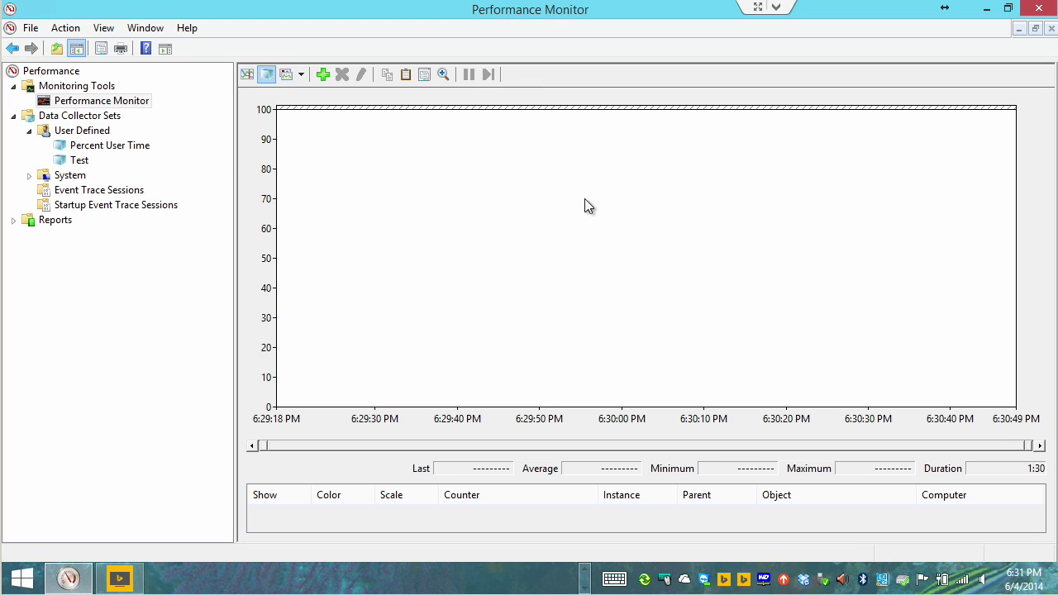
Add the Processor % User Time counter for all instances (_Total and 0–3) to the graph.
{"action": "left_click", "coordinate": [323, 75]}
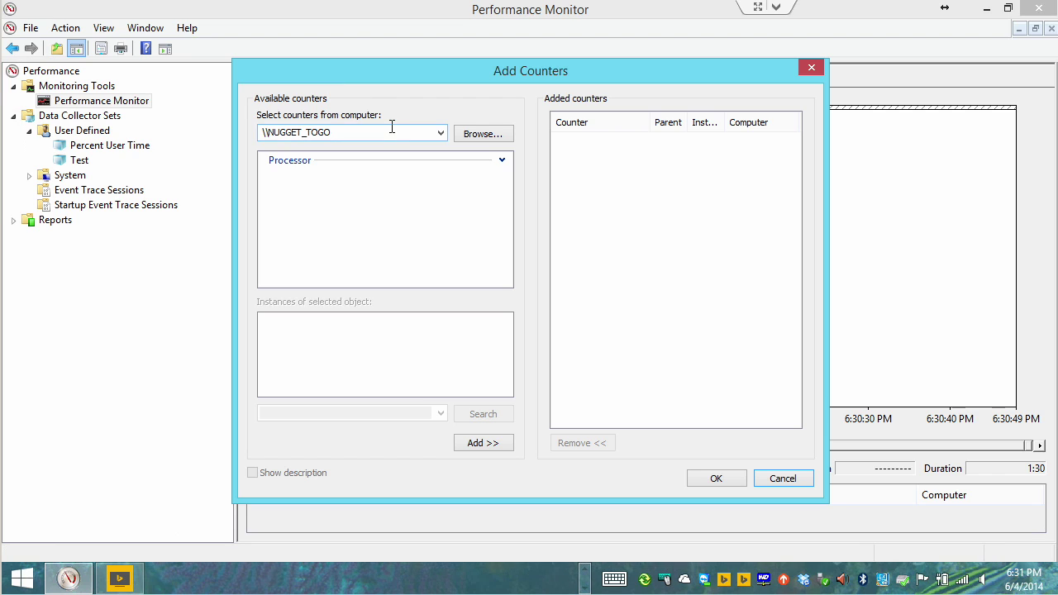
{"action": "left_click", "coordinate": [502, 160]}
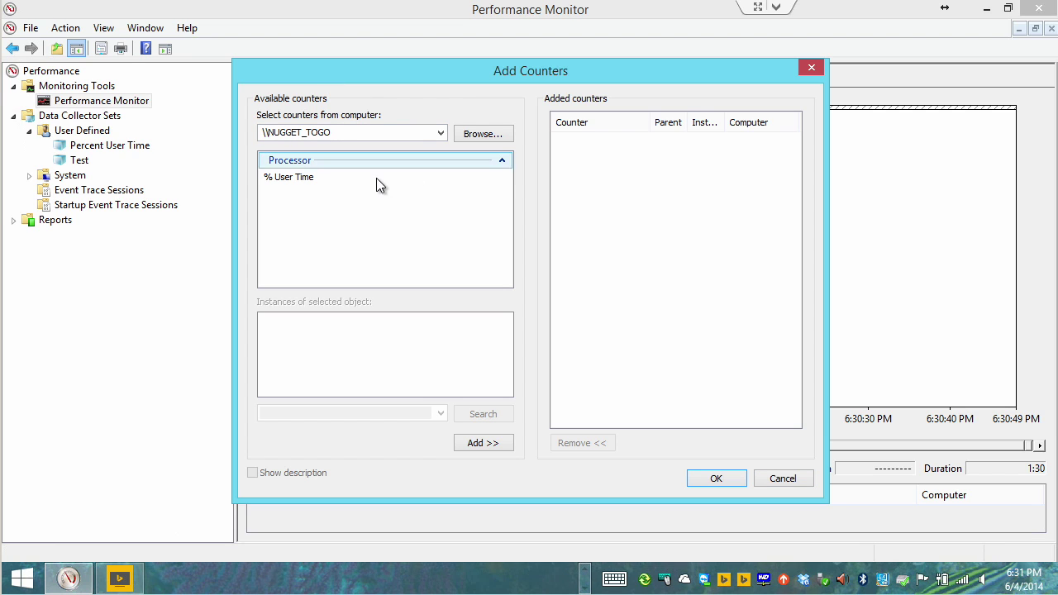
{"action": "left_click", "coordinate": [295, 179]}
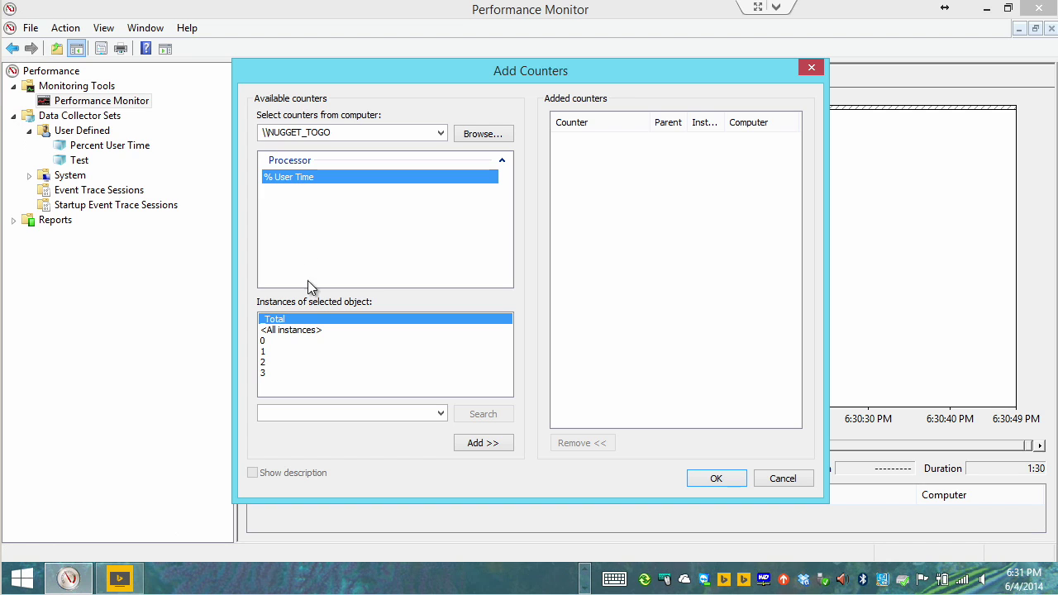
{"action": "left_click", "coordinate": [308, 330]}
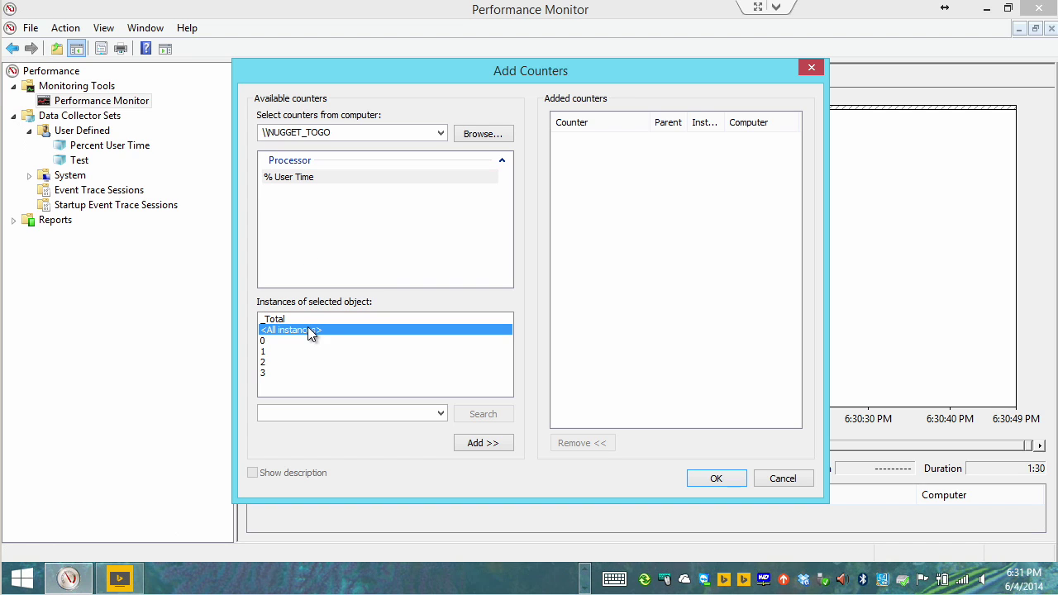
{"action": "left_click", "coordinate": [505, 447]}
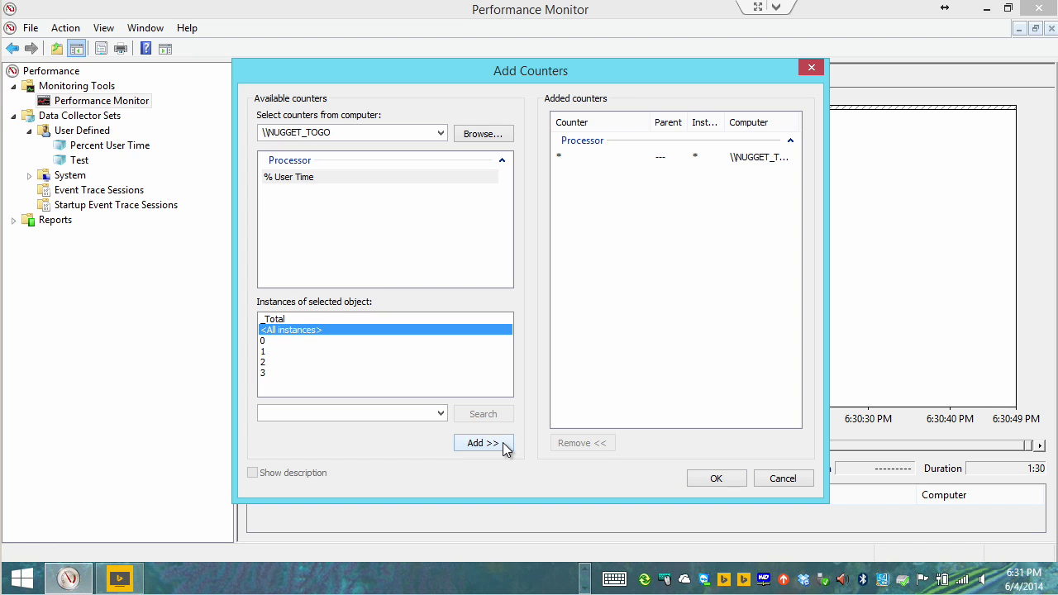
{"action": "left_click", "coordinate": [741, 481]}
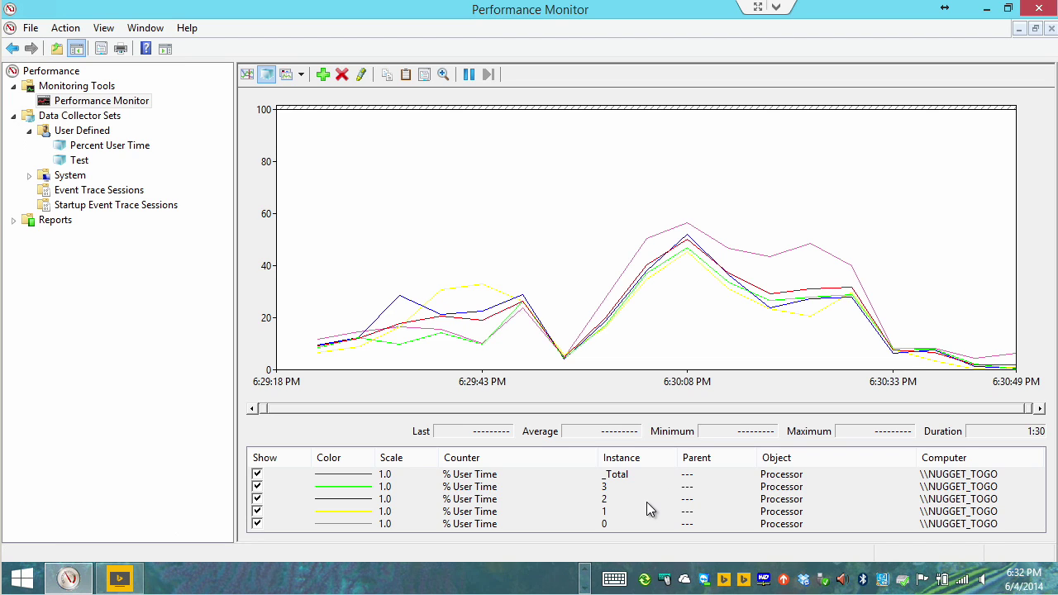
Check the legend statistics for _Total and processor instances 3, 2, 1 and 0.
{"action": "left_click", "coordinate": [631, 476]}
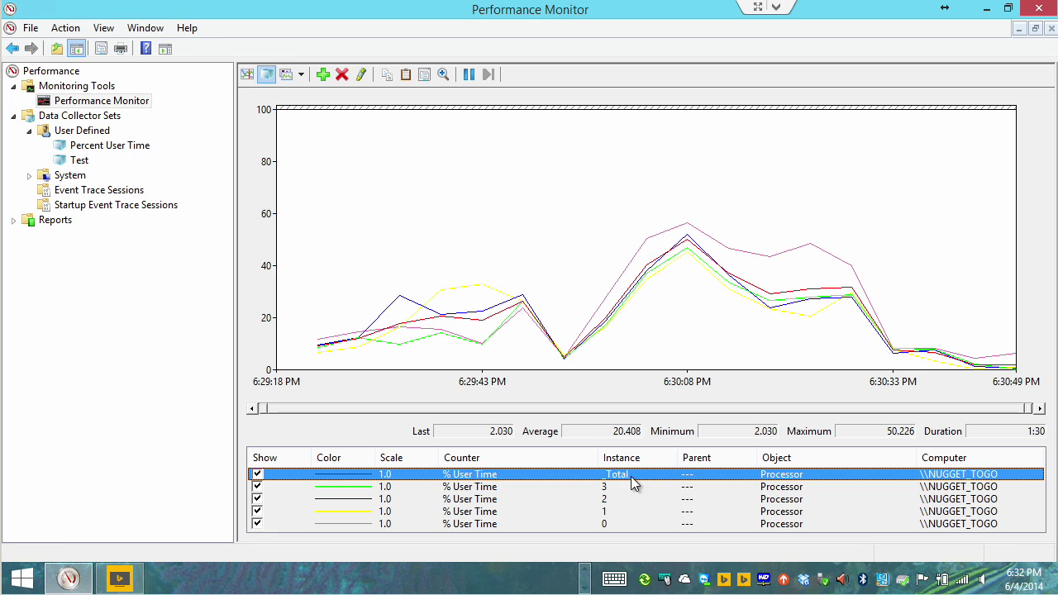
{"action": "left_click", "coordinate": [620, 488]}
{"action": "left_click", "coordinate": [618, 499]}
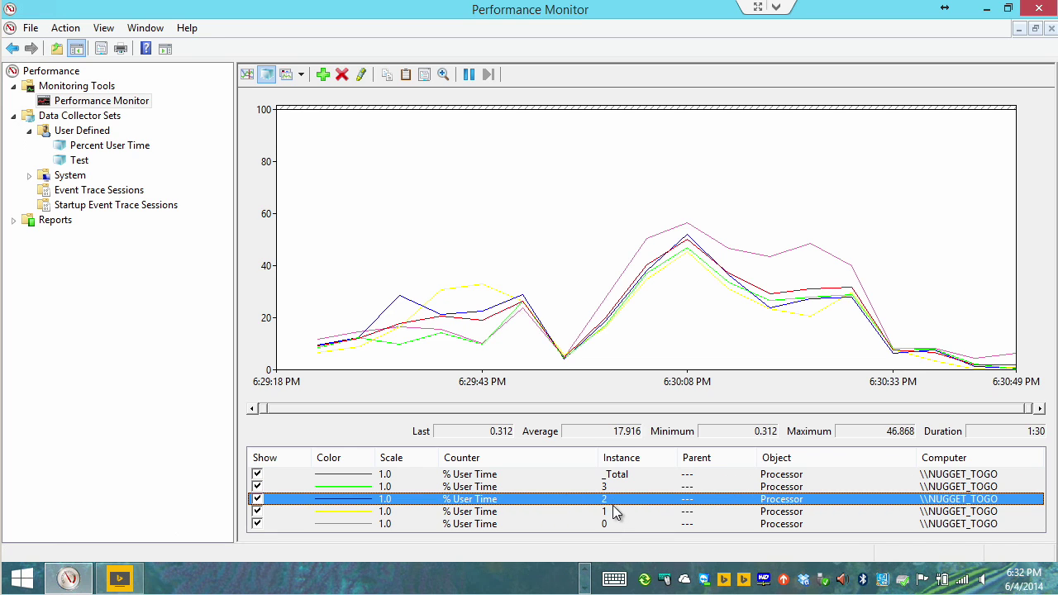
{"action": "left_click", "coordinate": [611, 513]}
{"action": "left_click", "coordinate": [609, 524]}
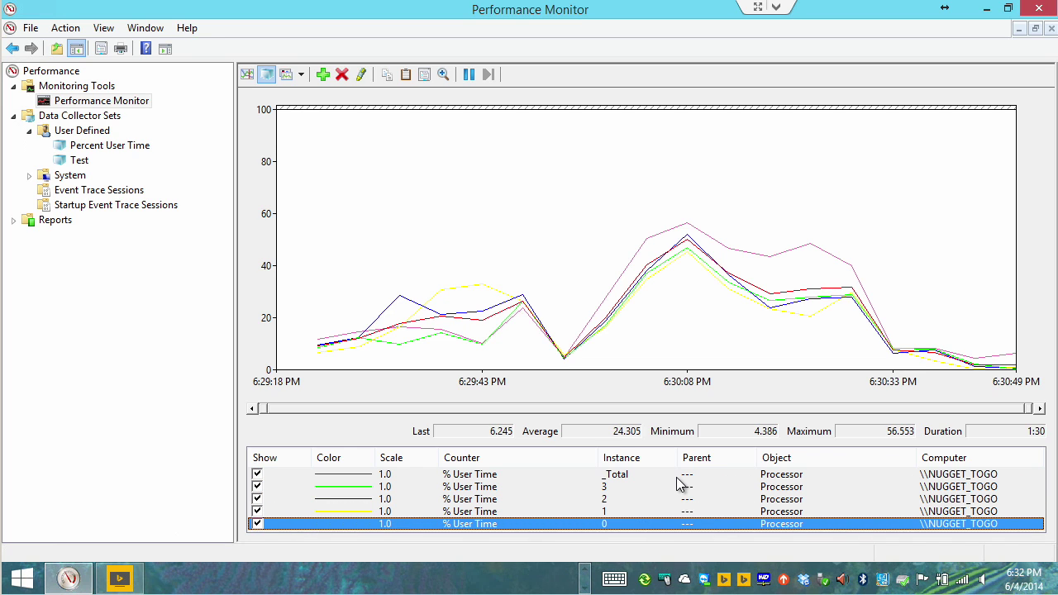
Hide the instance 3, 2, 1 and 0 lines so only _Total remains, then view Data Collector Sets.
{"action": "left_click", "coordinate": [257, 487]}
{"action": "left_click", "coordinate": [258, 500]}
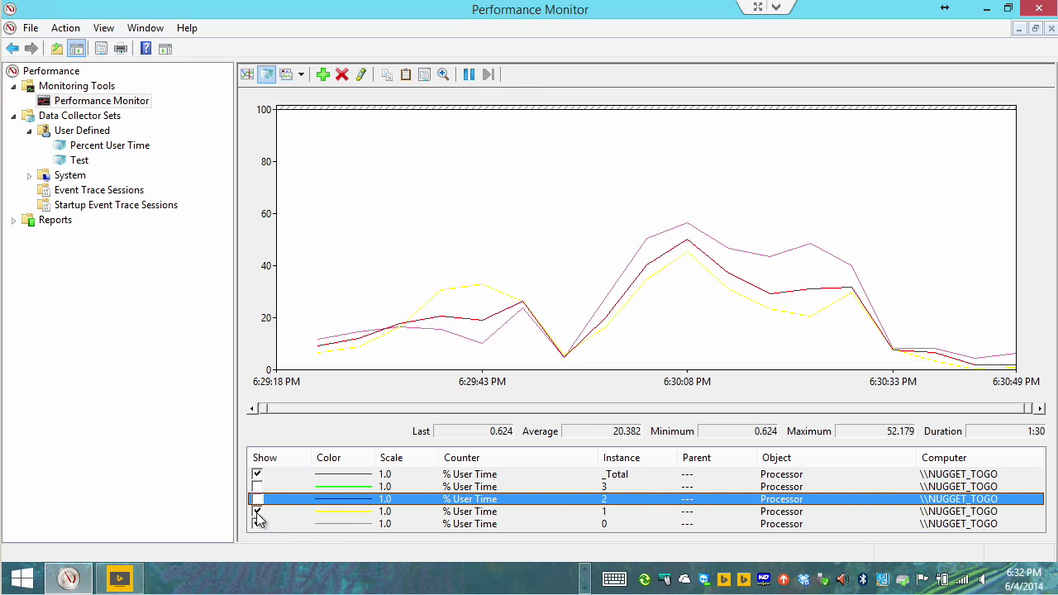
{"action": "left_click", "coordinate": [257, 512]}
{"action": "left_click", "coordinate": [257, 524]}
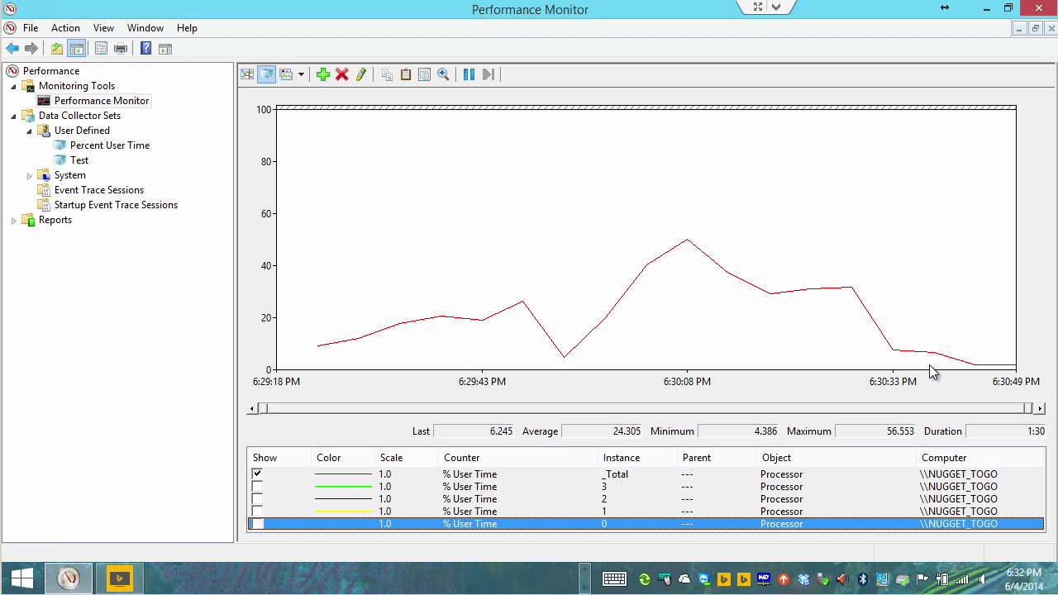
{"action": "left_click", "coordinate": [111, 123]}
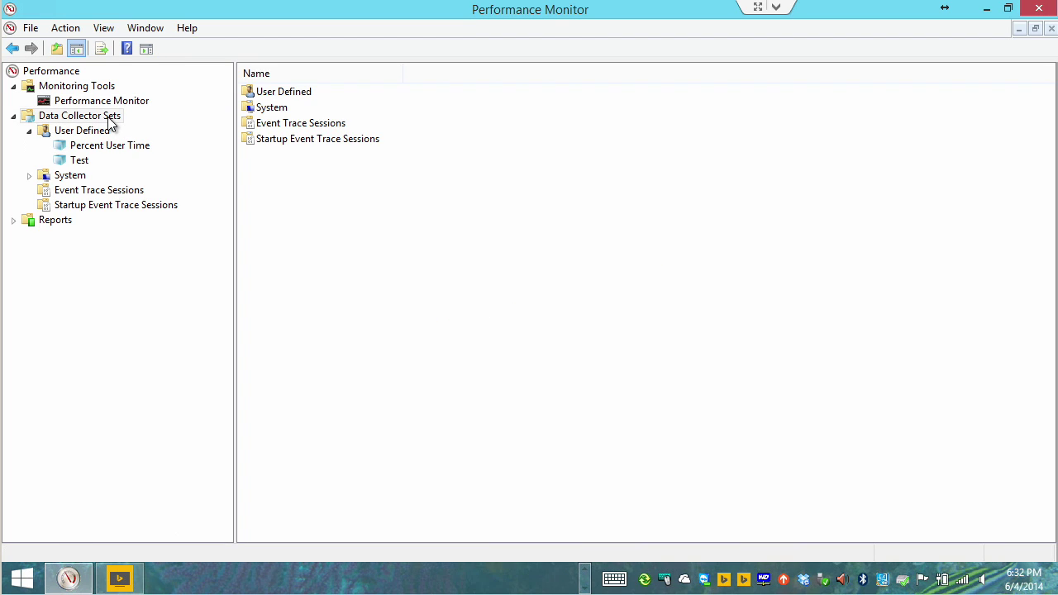